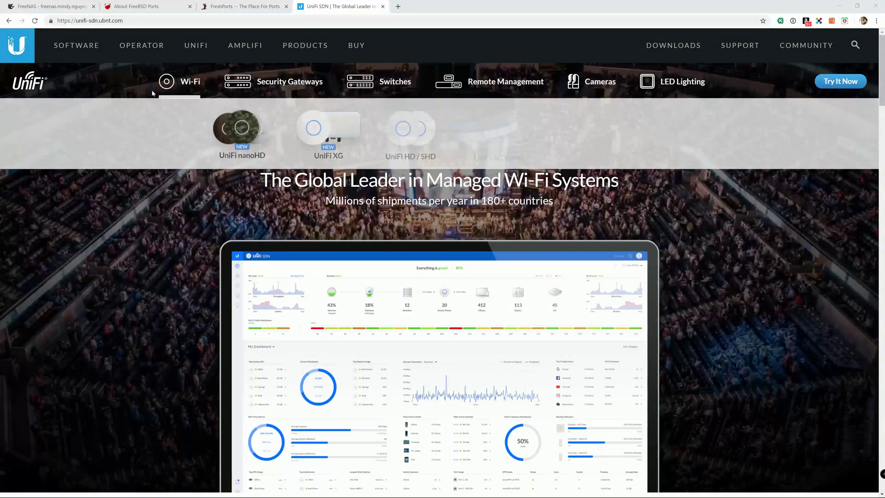
Switch to the FreeNAS Jails page listing the clamav and plex jails.
left_click(39, 5)
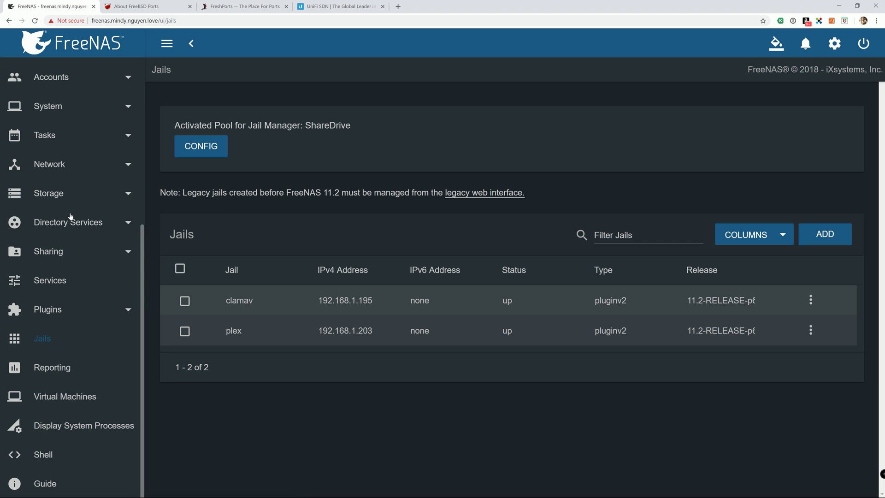
Glance at the FreeNAS dashboard, then return to Jails and launch the Add Jail wizard.
scroll(70, 216, "up", 3)
left_click(61, 159)
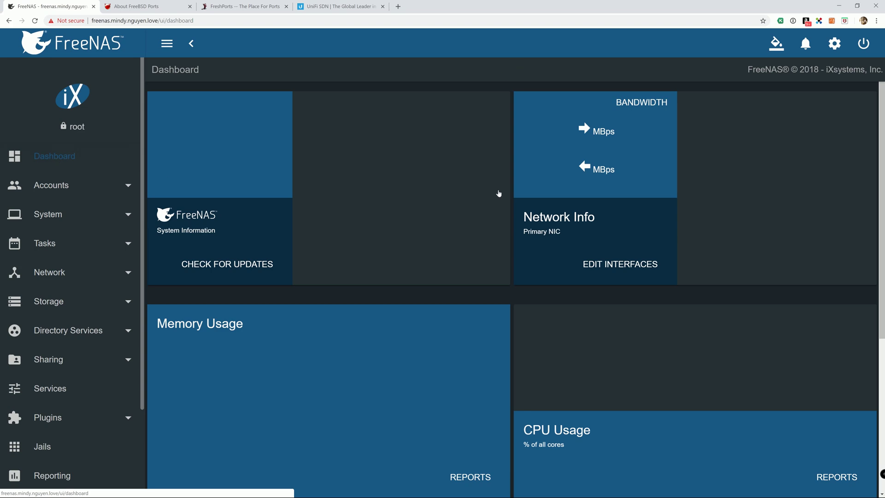
scroll(104, 211, "down", 3)
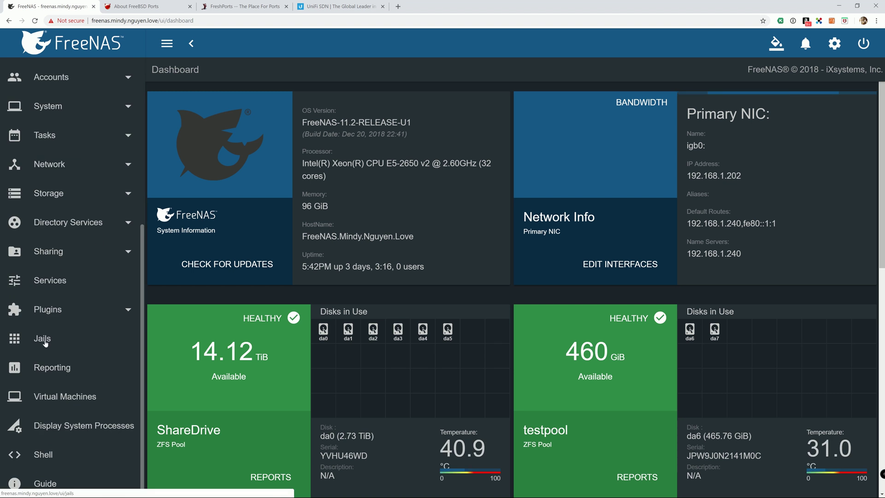
left_click(43, 347)
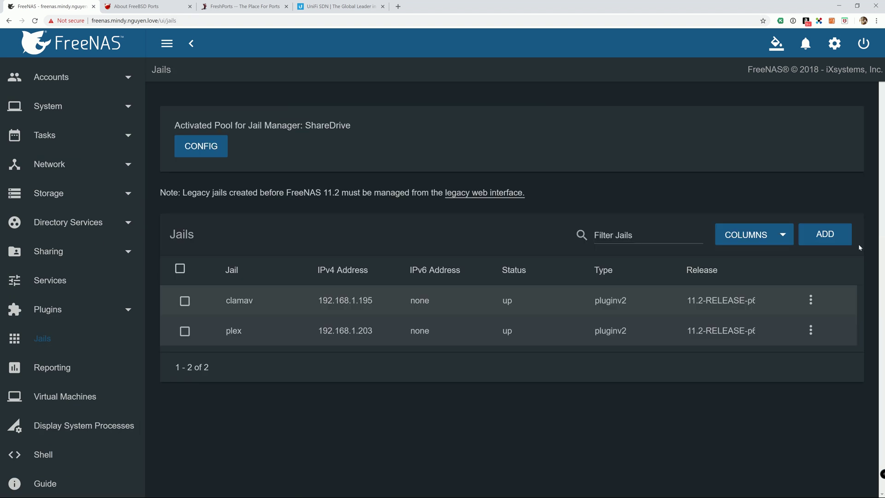
left_click(834, 238)
Name the new jail 'unifi' and select the 11.2-RELEASE FreeBSD release.
left_click(269, 186)
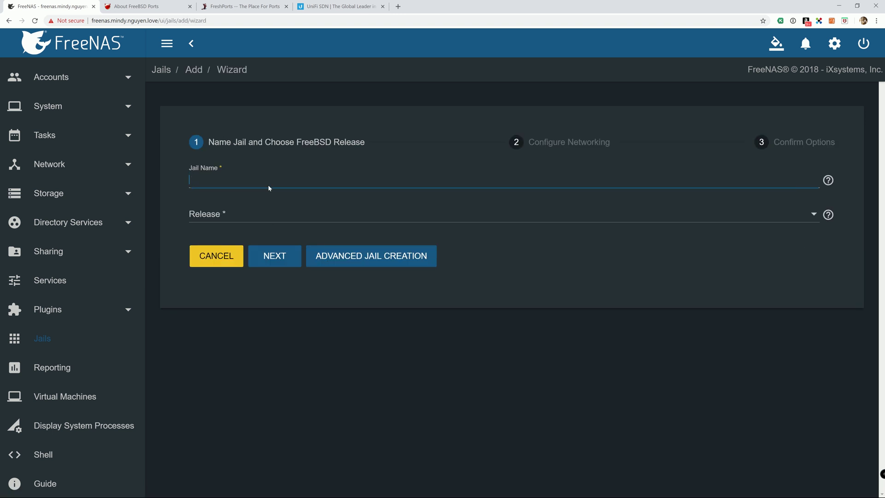
type("unifi")
left_click(271, 218)
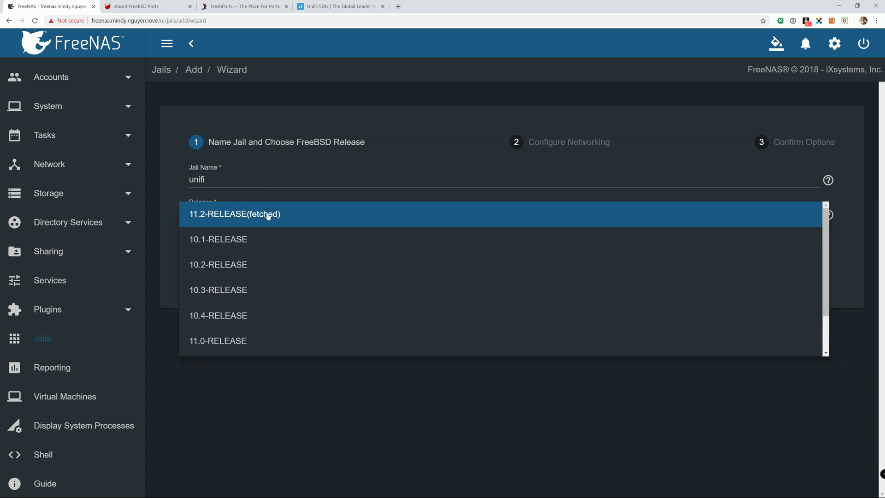
left_click(265, 215)
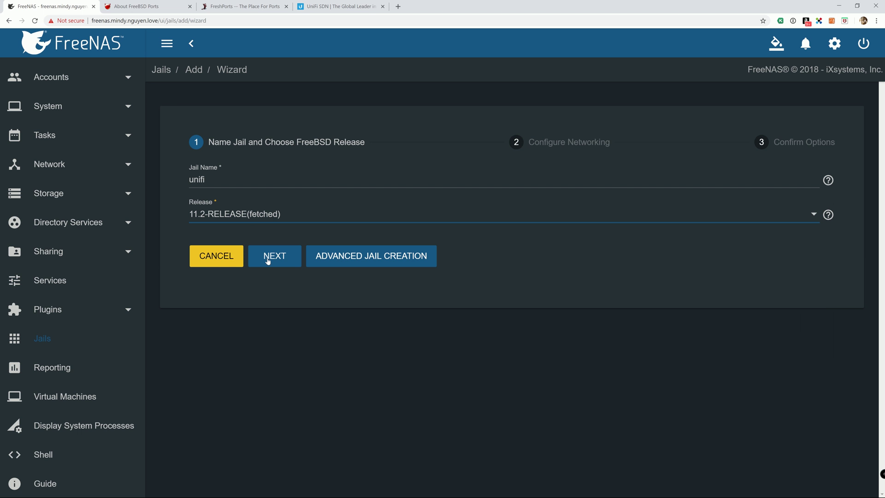
left_click(268, 258)
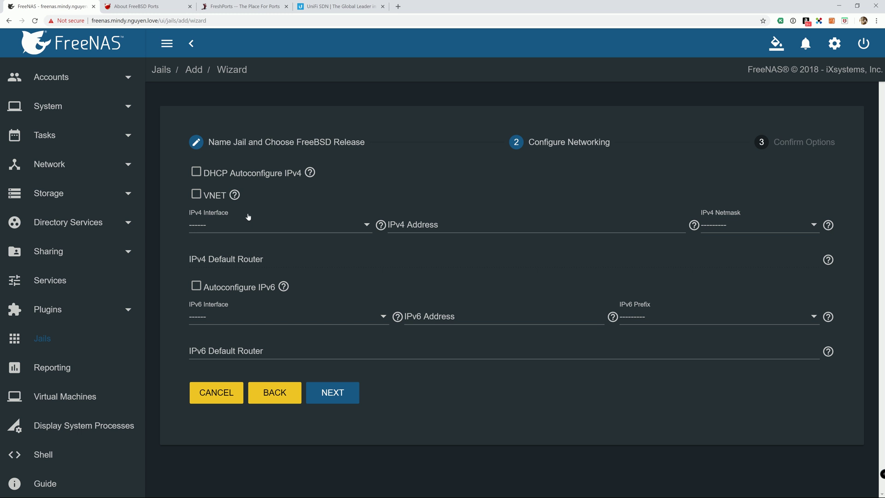
Enable DHCP IPv4 and automatic IPv6 networking, then submit to create the jail.
left_click(197, 172)
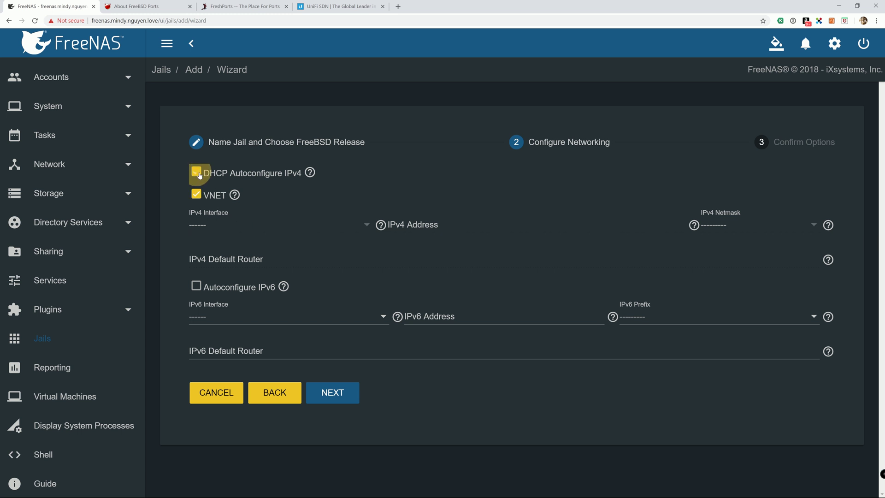
left_click(196, 286)
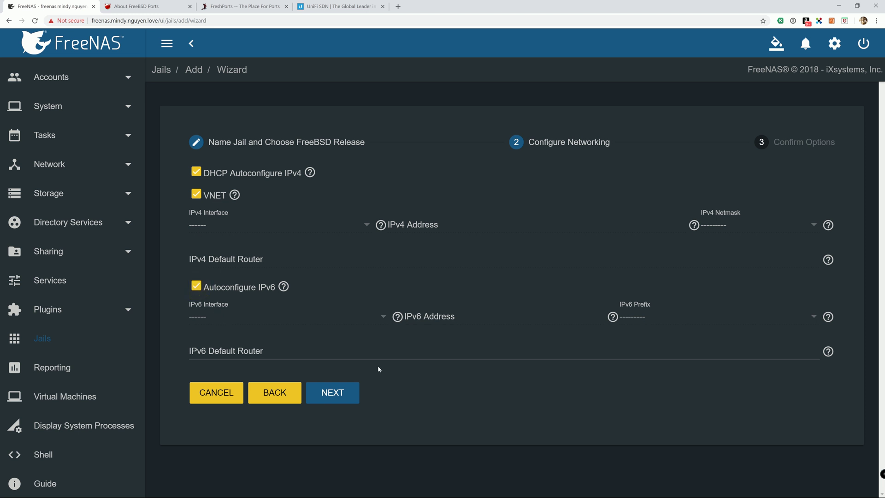
left_click(339, 392)
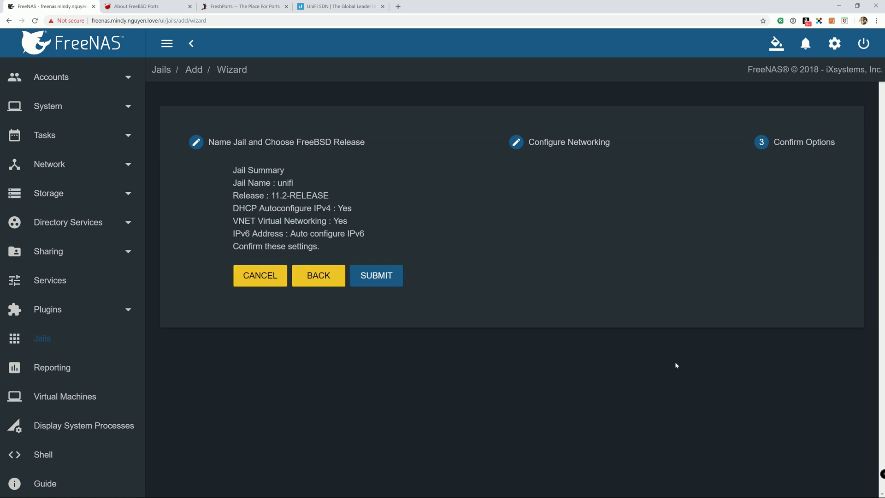
left_click(334, 276)
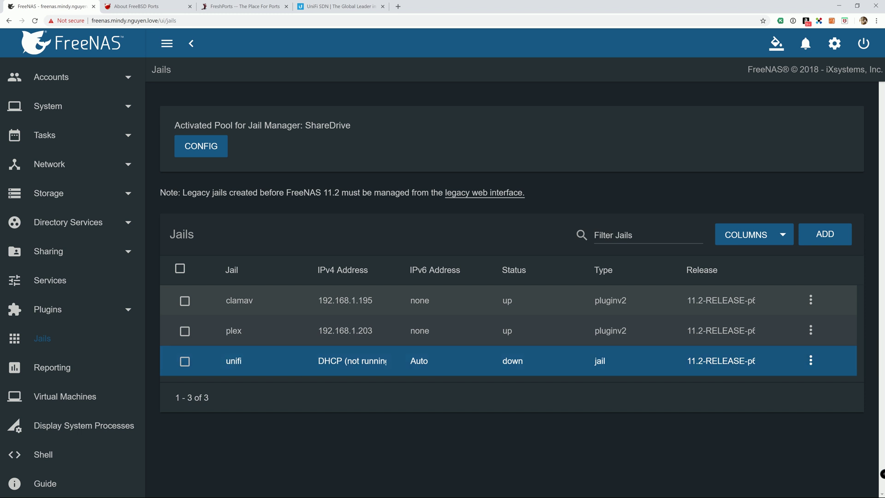
Start the unifi jail so it comes up with address 192.168.1.124.
left_click(811, 360)
left_click(822, 412)
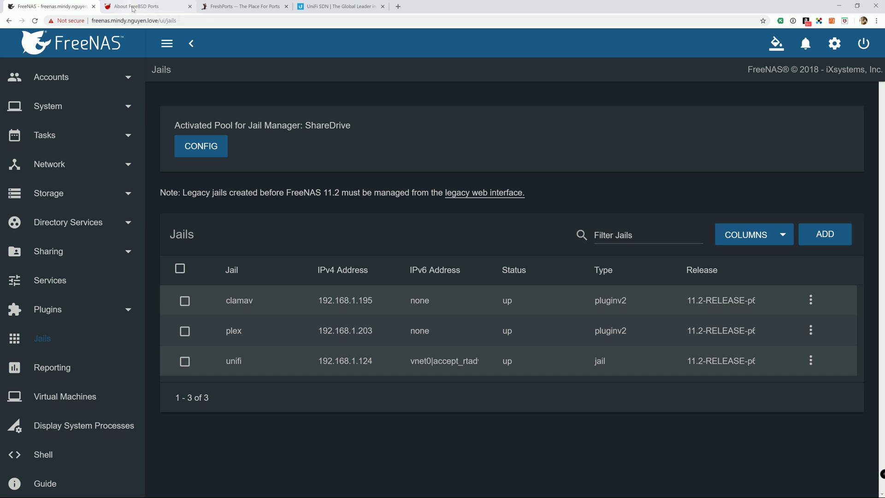
Switch to the About FreeBSD Ports page, which reports 33441 ports available.
left_click(132, 8)
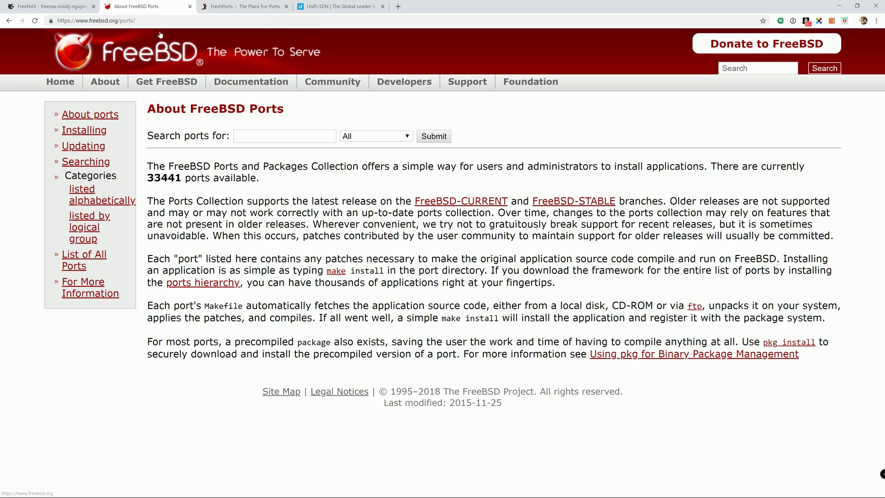
Launch Command Prompt from the Windows search and maximize its window.
left_click(58, 9)
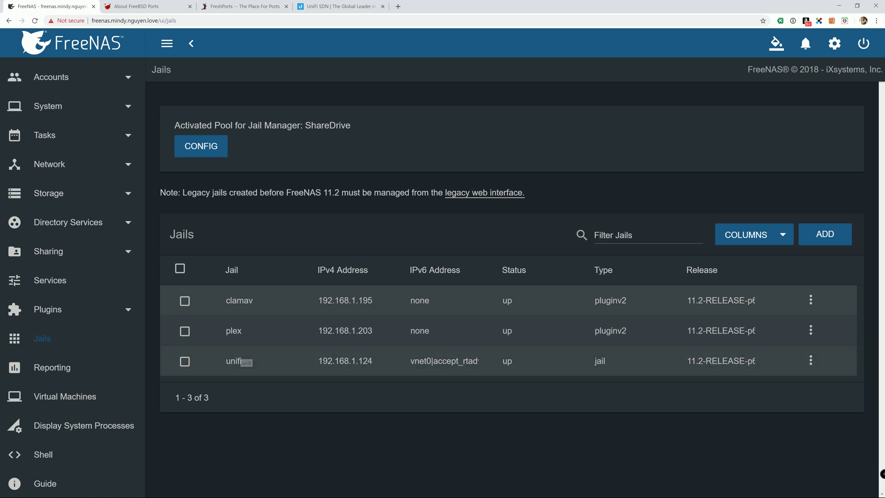
key("super")
left_click(144, 489)
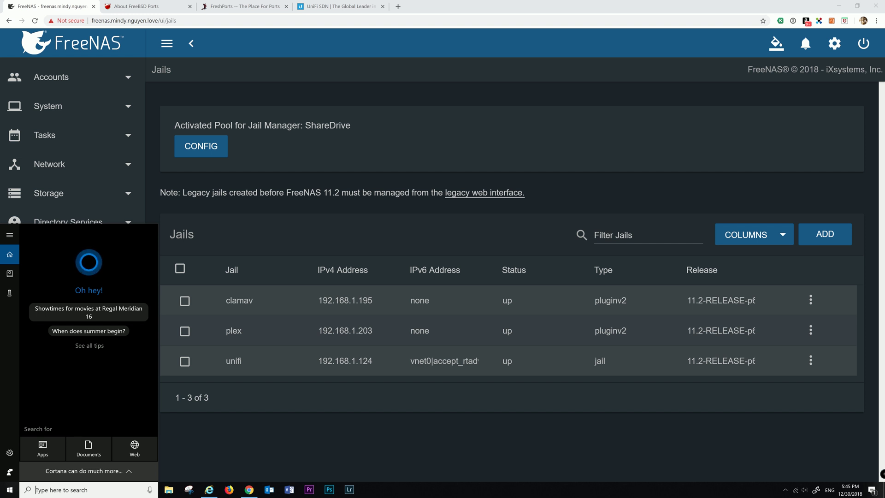
type("cmd")
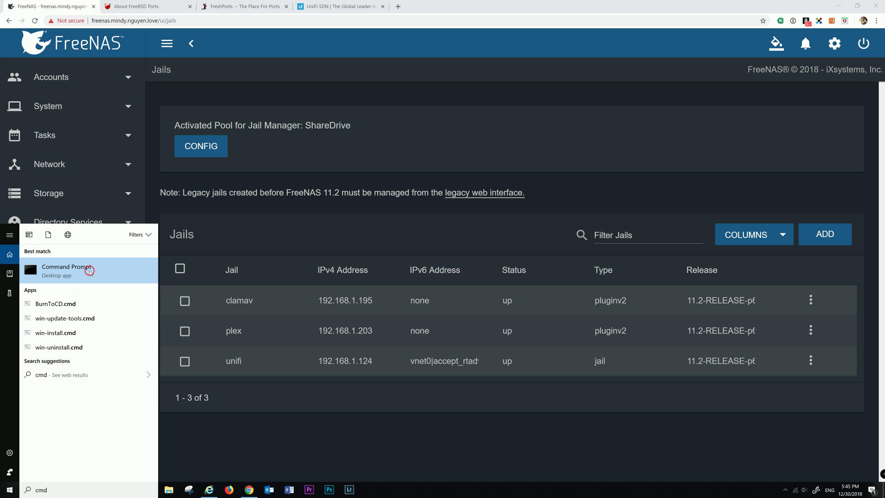
left_click(93, 267)
left_click_drag(666, 26, 625, 1)
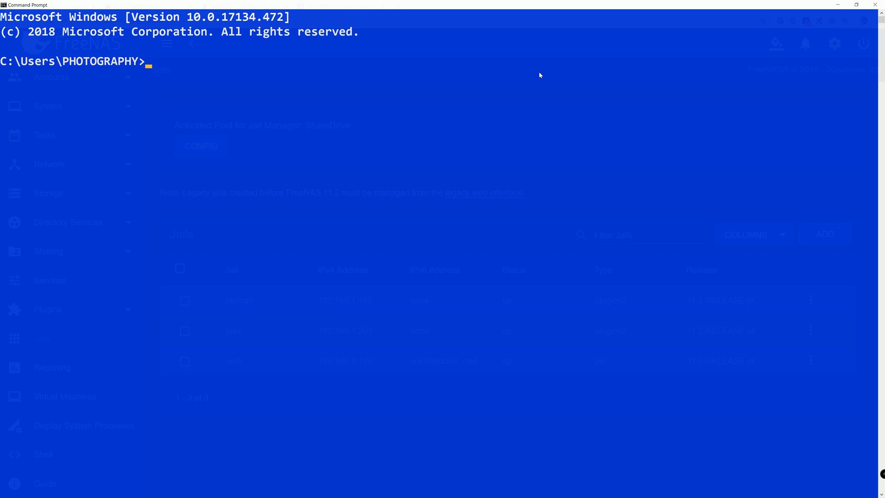
type("ssh root@1")
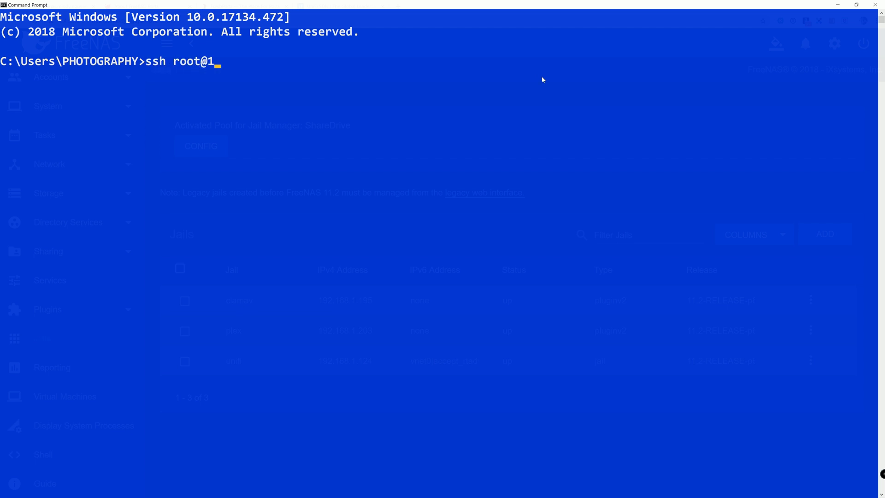
type("92.168.1.202")
key("Return")
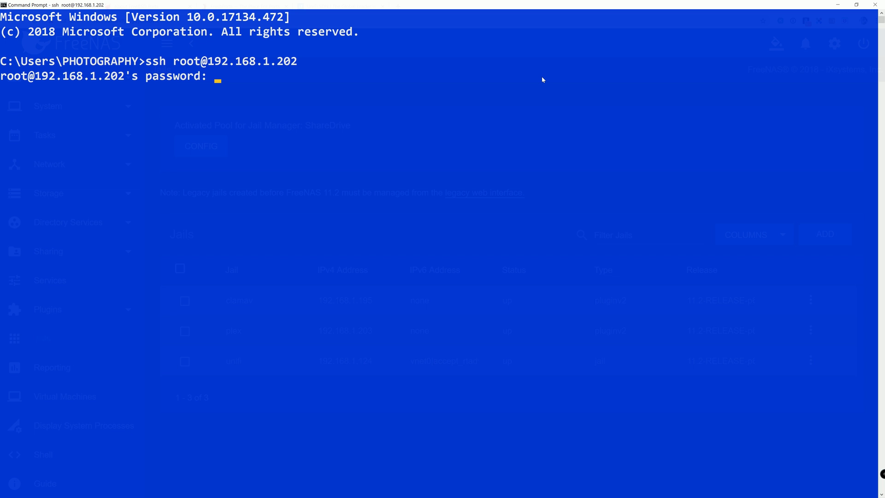
key("Return")
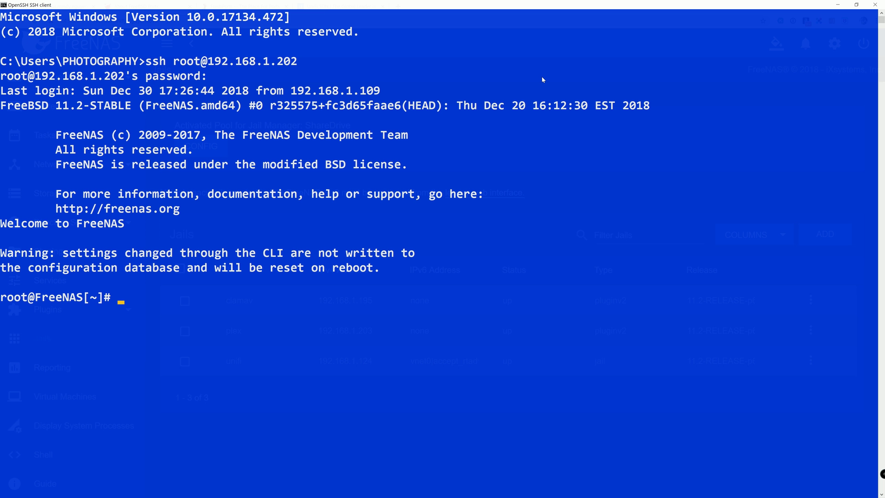
Run 'iocage console unifi' to get a root shell in the unifi jail.
type("iocage console")
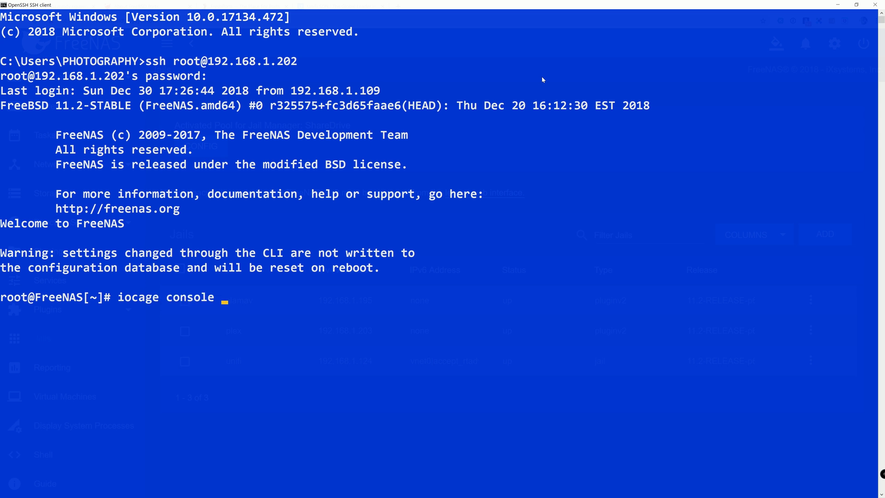
type("unifi")
key("Return")
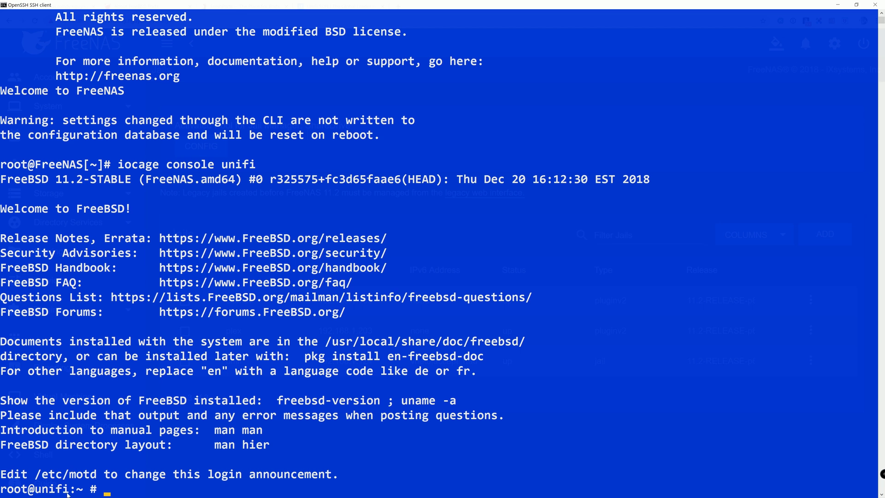
scroll(161, 319, "up", 3)
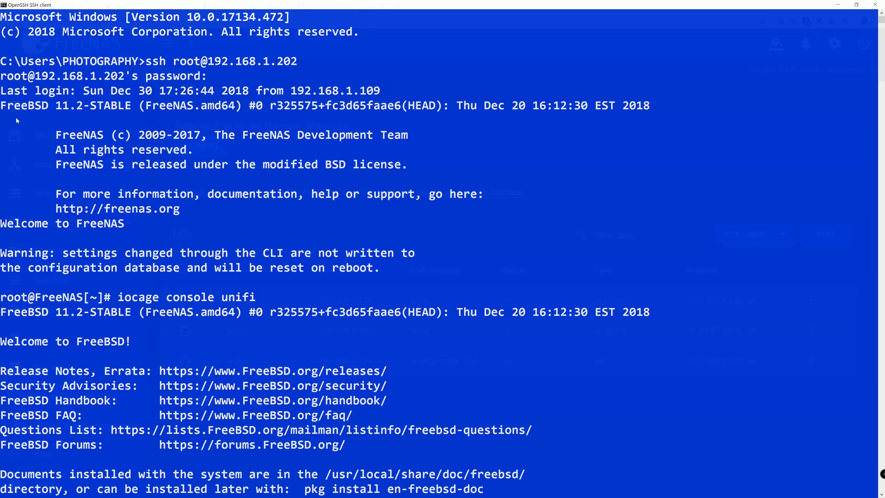
scroll(14, 120, "down", 6)
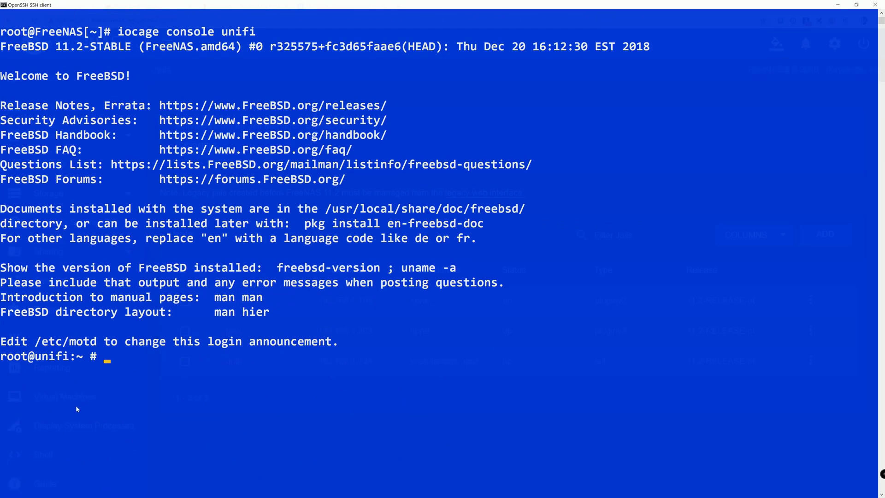
left_click_drag(114, 363, 108, 362)
Run 'pkg update && upgrade -y', answer y to install pkg, and let it finish.
type("pkg")
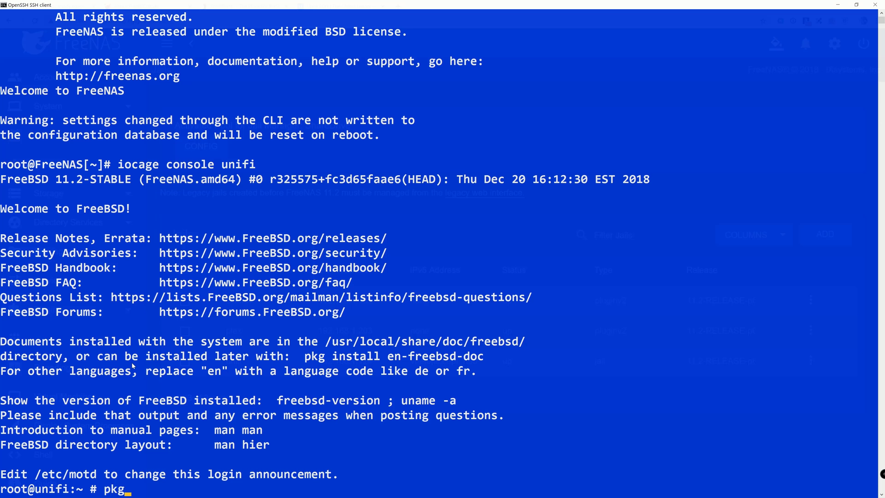
type(" update && up")
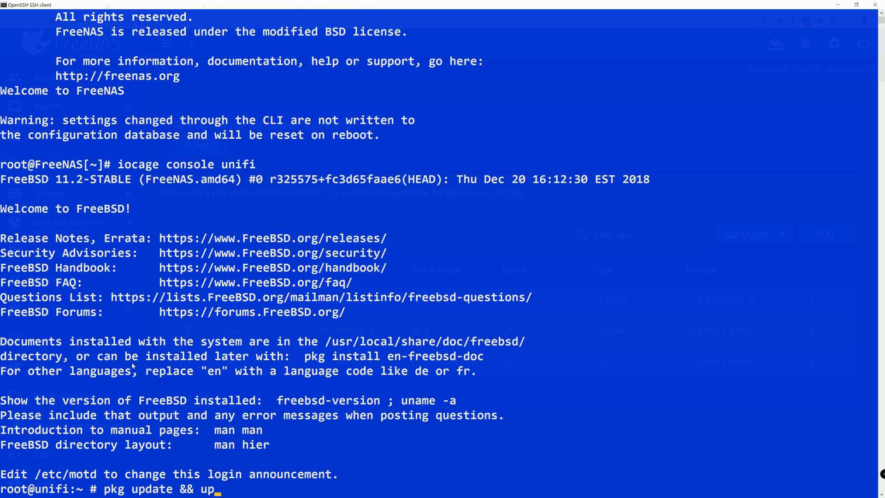
type("grade -y")
key("Return")
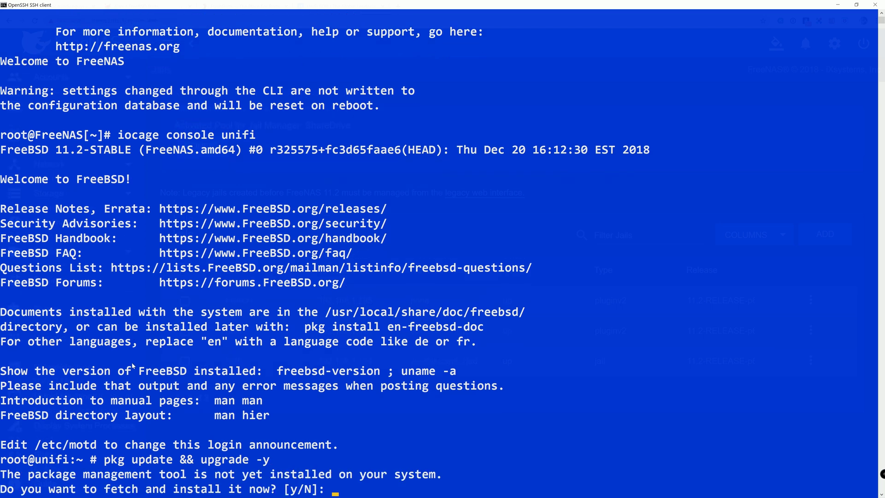
type("y")
key("Return")
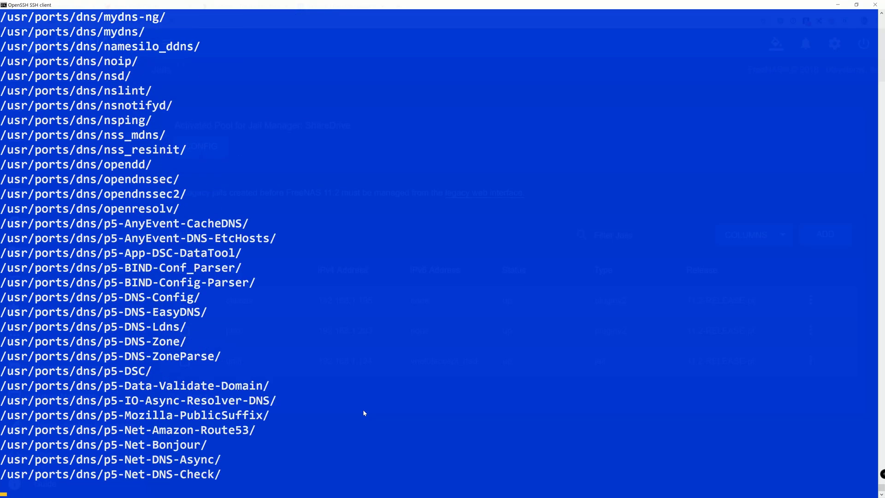
key("Return")
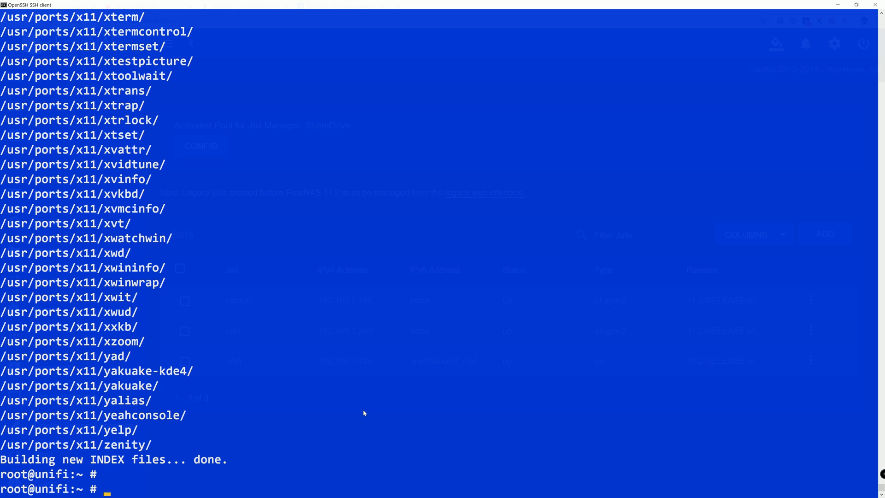
Bring the browser forward and search FreshPorts for 'unifi'.
key("super")
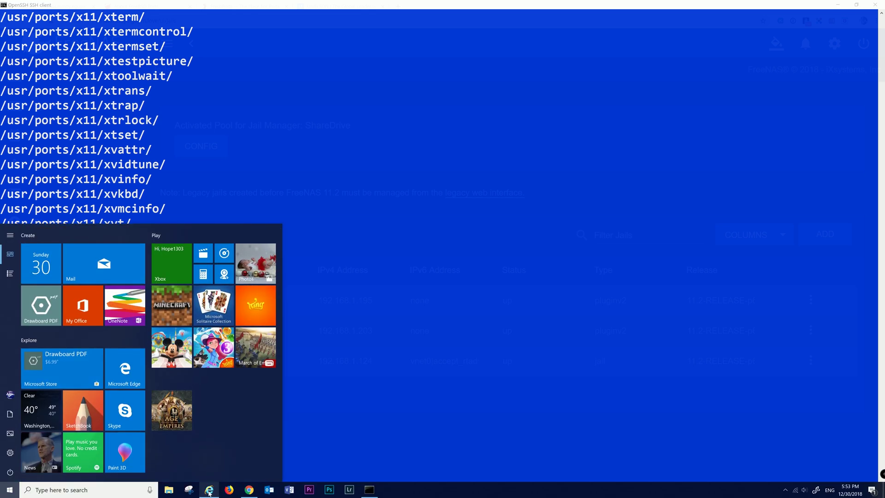
left_click(249, 490)
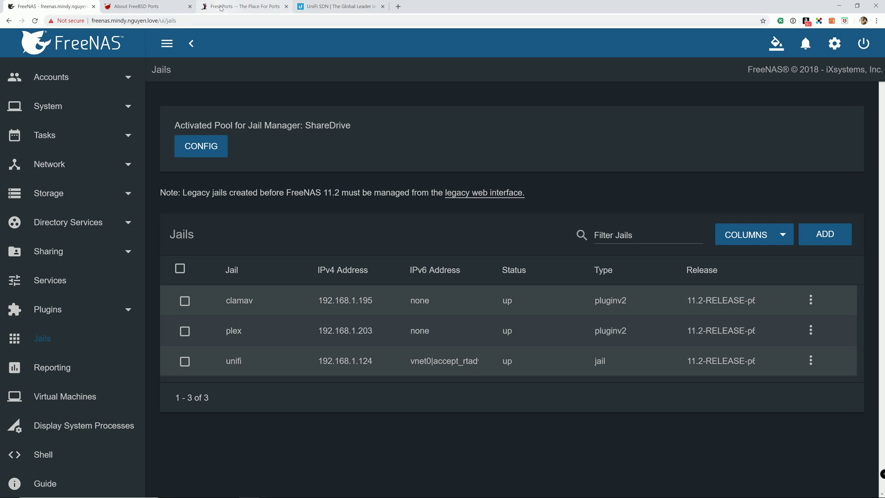
left_click(213, 8)
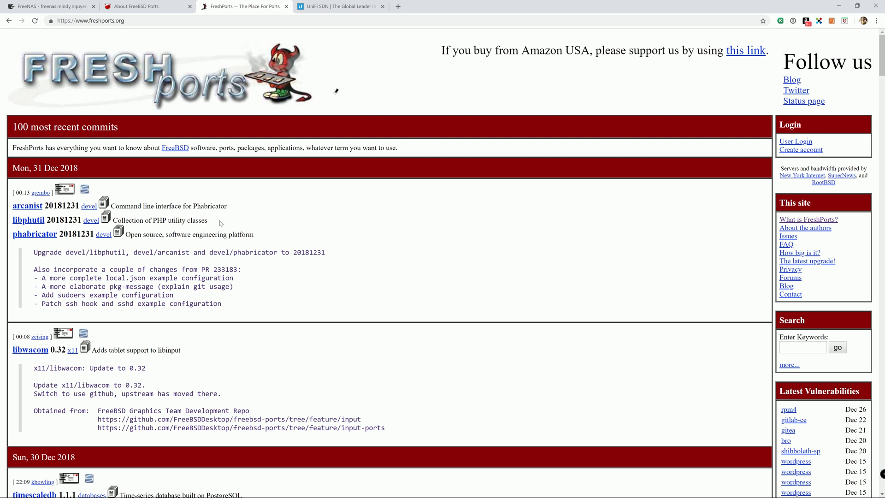
scroll(175, 187, "down", 2)
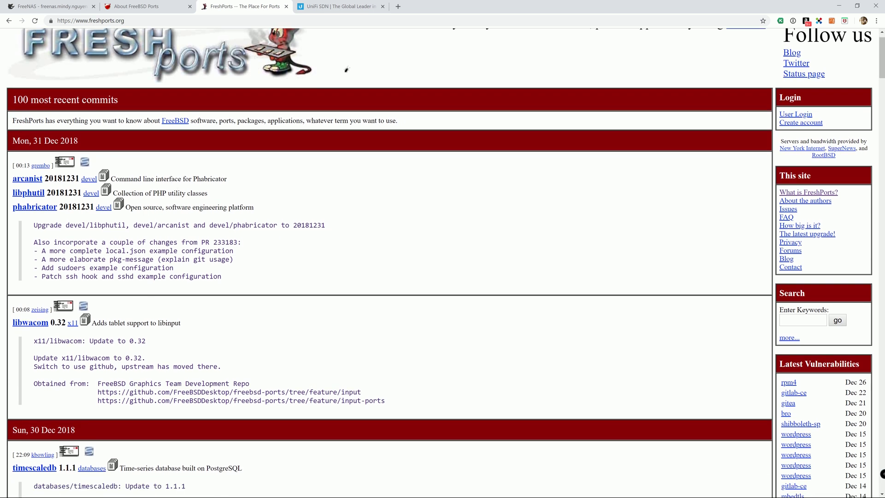
scroll(524, 224, "down", 3)
scroll(524, 224, "up", 1)
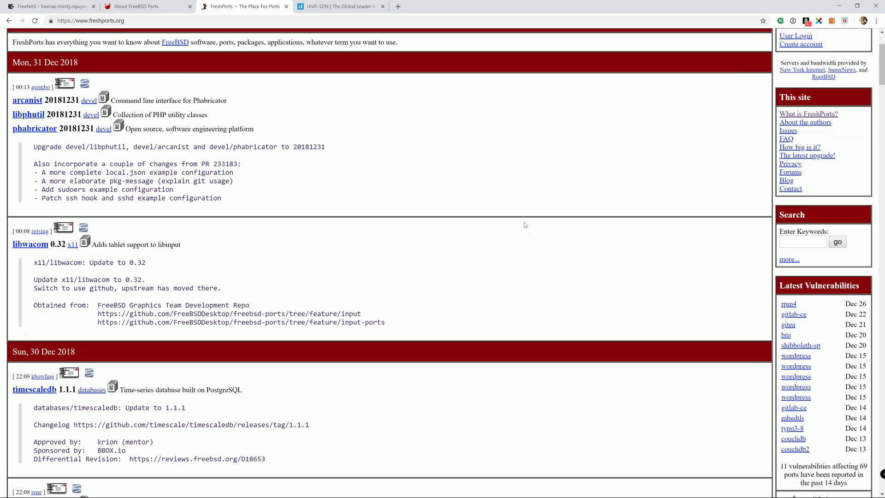
scroll(524, 224, "up", 3)
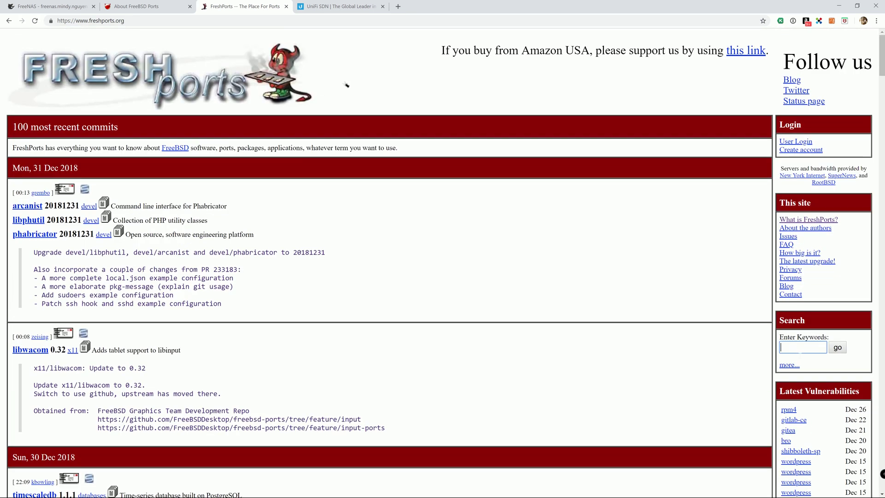
type("nifi")
key("Return")
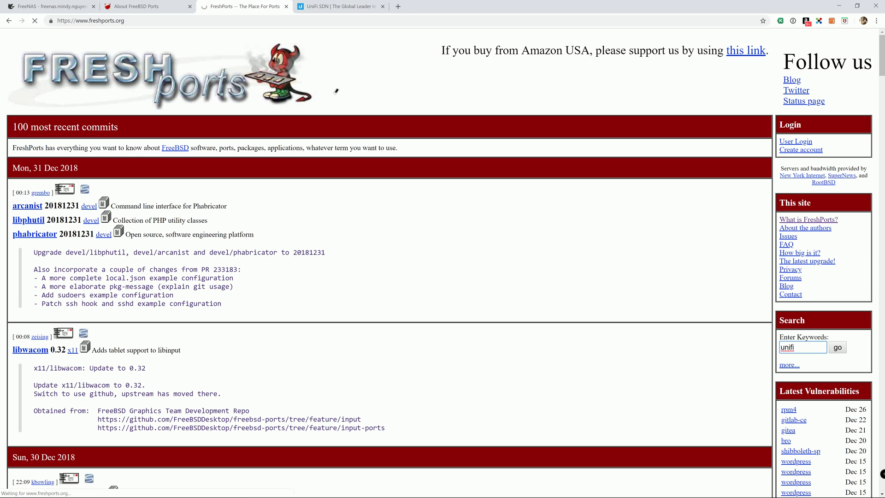
Scroll the results to the unifi5 port and copy its 'pkg install unifi5' command.
scroll(439, 144, "down", 9)
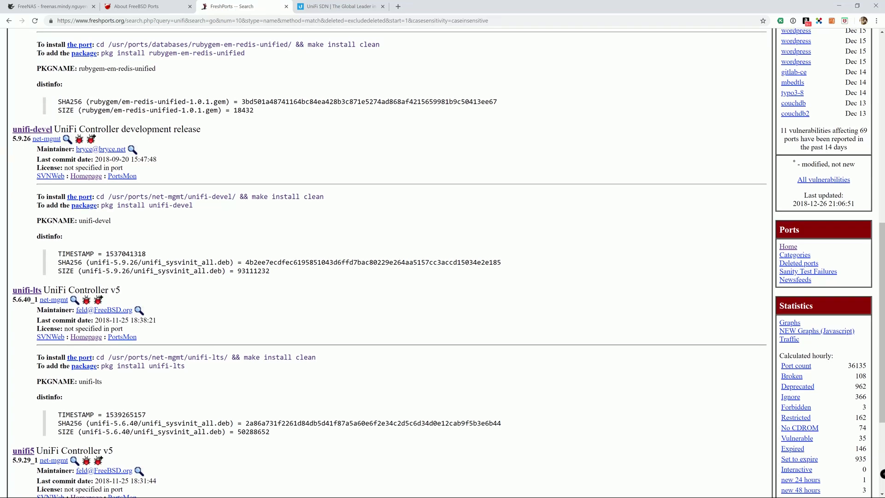
left_click_drag(54, 129, 204, 135)
left_click(197, 140)
scroll(195, 165, "down", 2)
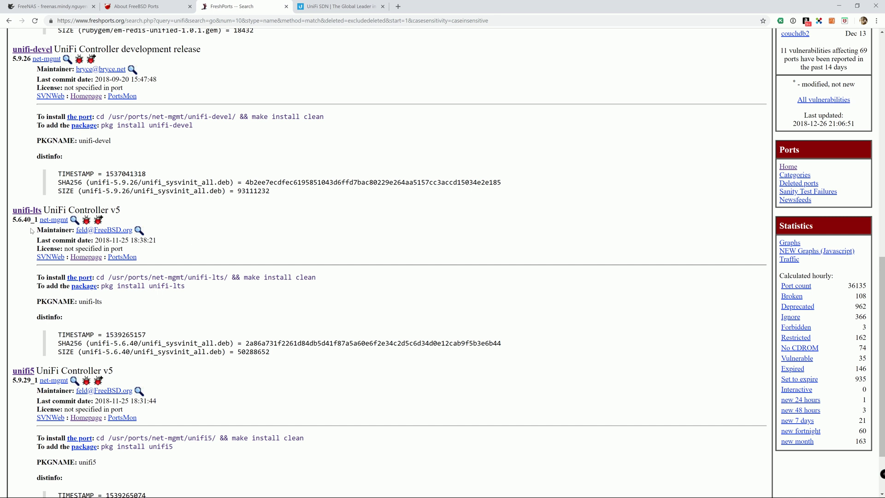
scroll(34, 249, "down", 3)
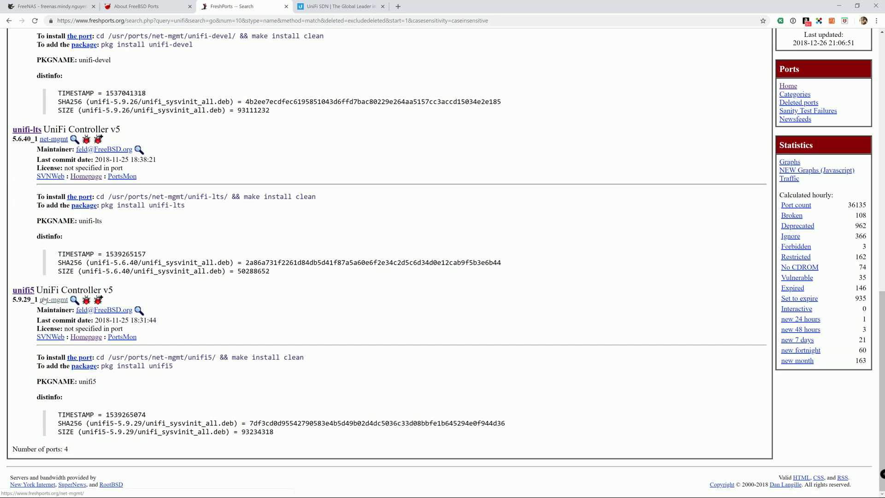
left_click_drag(43, 289, 113, 290)
left_click(114, 290)
left_click_drag(174, 366, 100, 367)
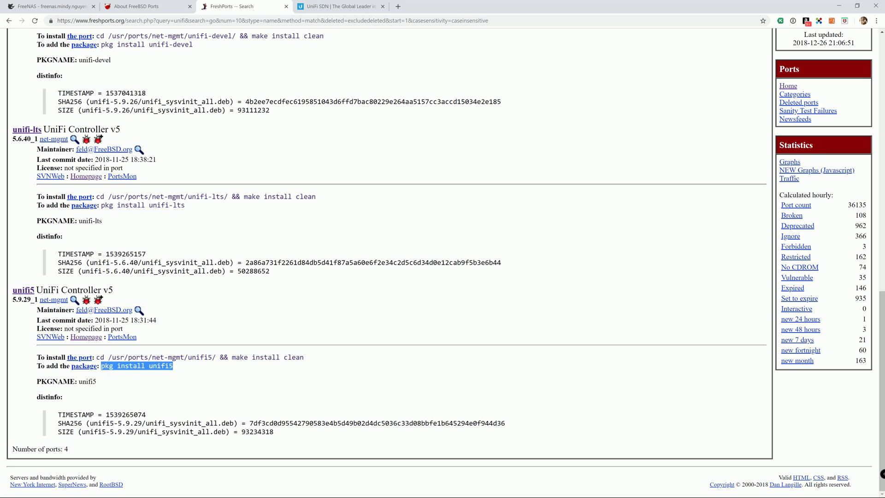
right_click(107, 369)
left_click(115, 377)
key("super")
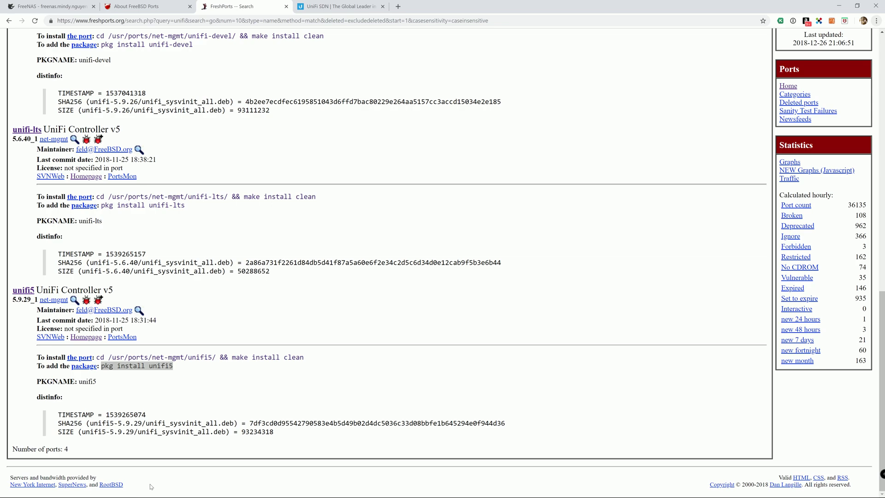
Paste and run 'pkg install unifi5', reviewing the 35 packages needing 682 MiB.
left_click(369, 491)
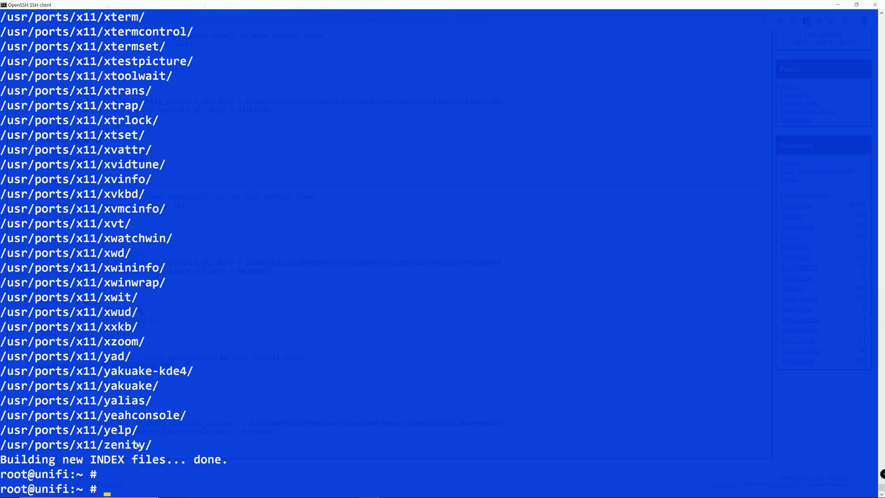
right_click(111, 491)
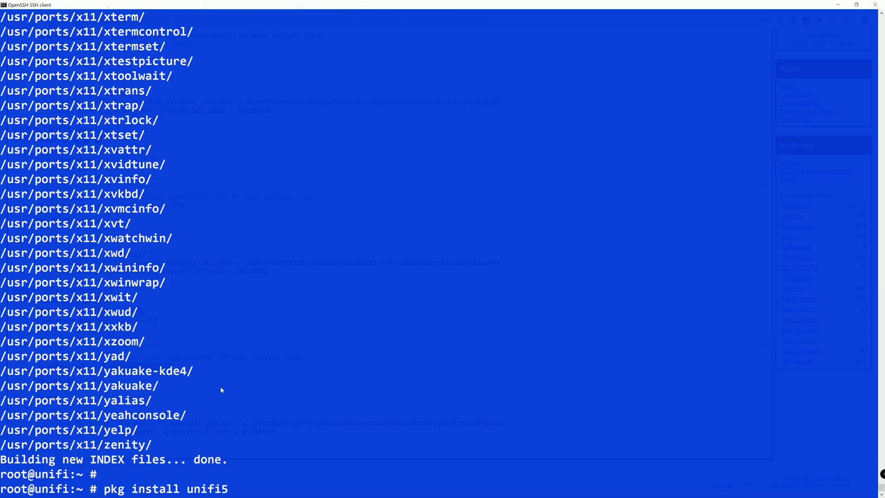
key("Return")
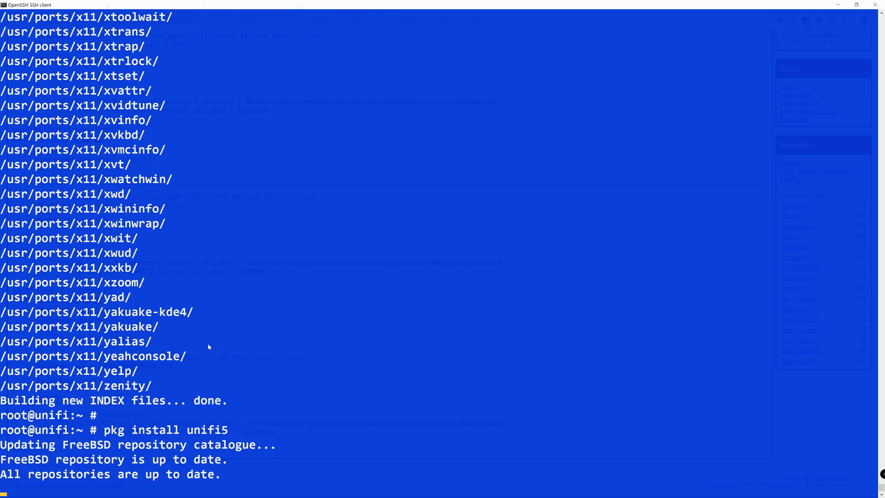
scroll(221, 293, "up", 4)
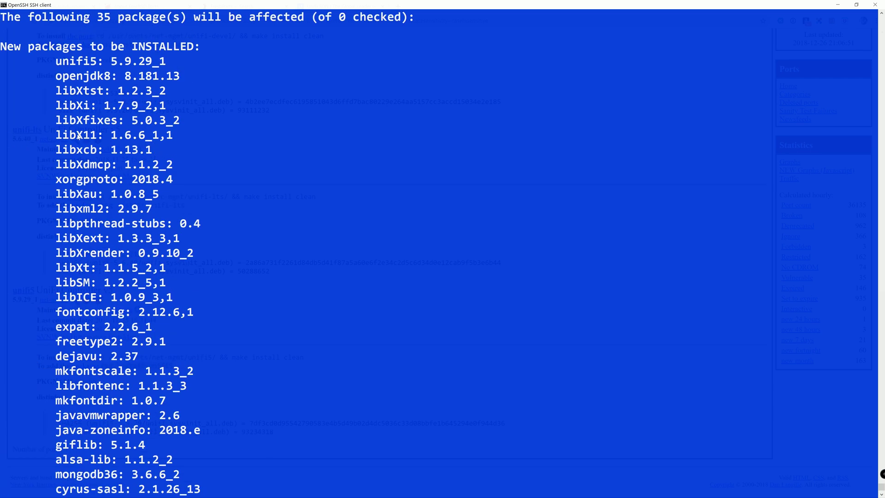
scroll(88, 59, "down", 1)
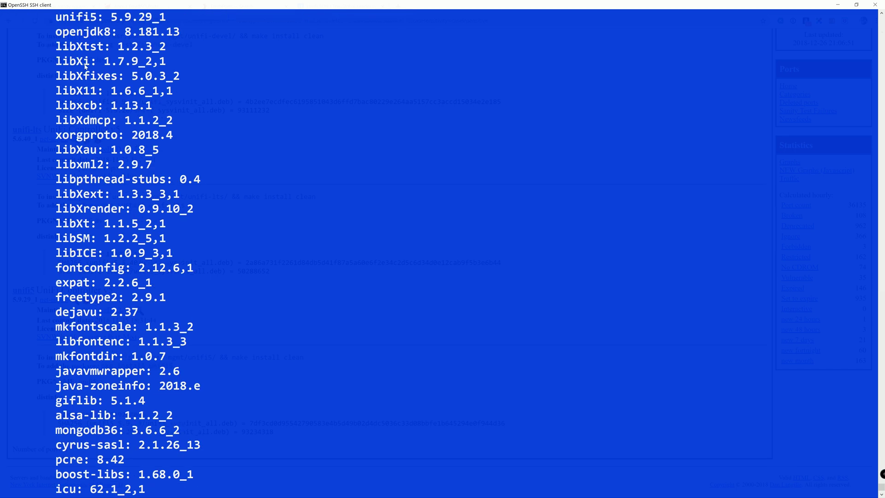
scroll(90, 64, "up", 1)
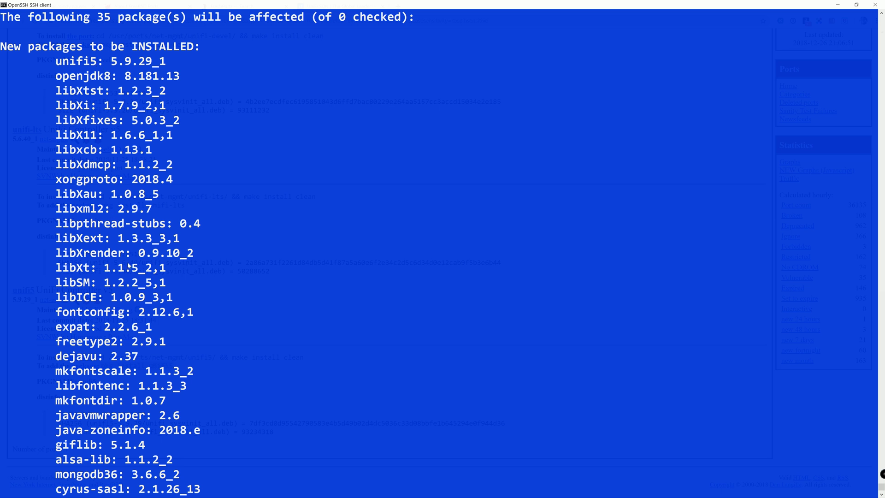
scroll(138, 288, "down", 3)
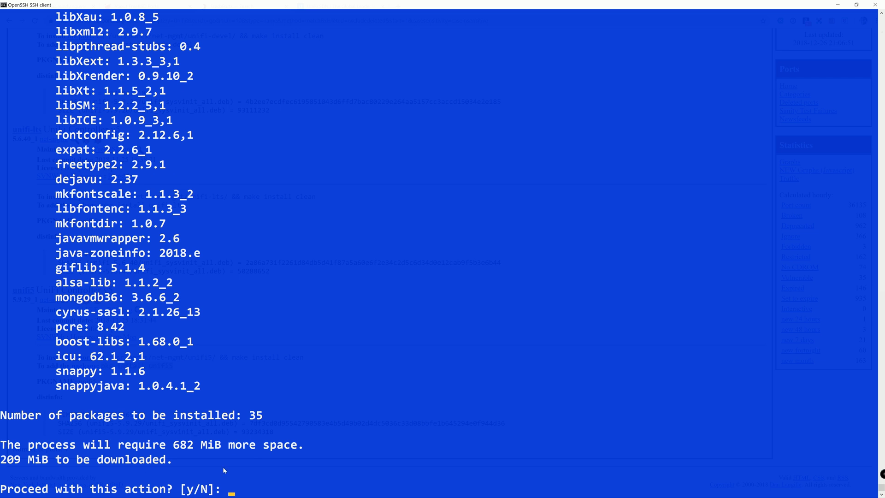
Approve installing unifi5 and its 35 dependencies, then begin typing the sysrc unifi command.
type("y")
key("Return")
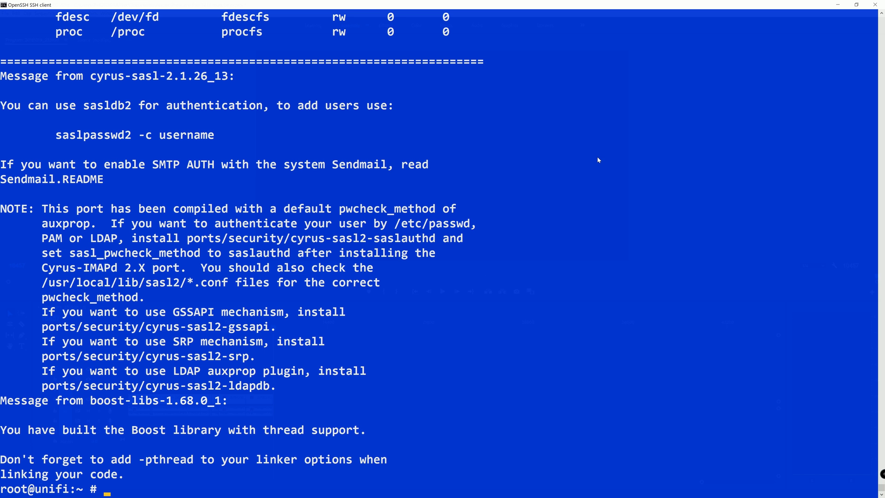
type("sysrc unifi")
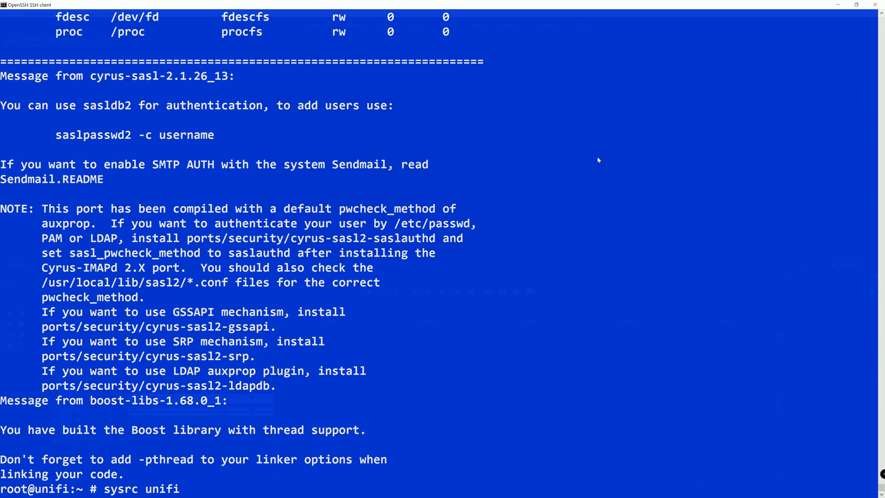
Run sysrc unifi_enable=YES to enable unifi at boot, then run service unifi start.
type("_enable=YES")
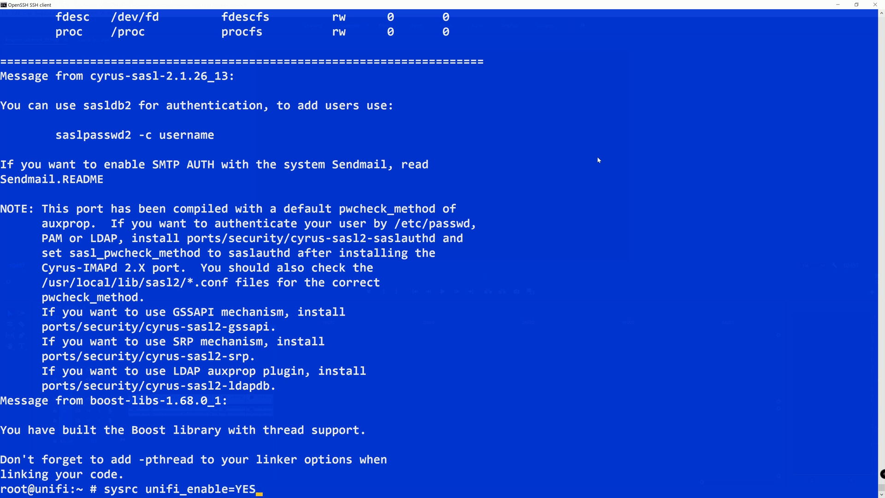
key("Return")
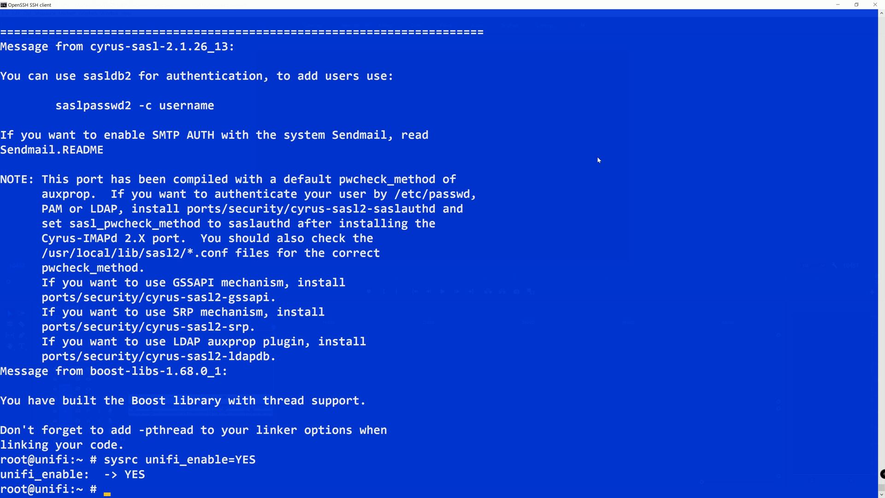
type("service unifi ")
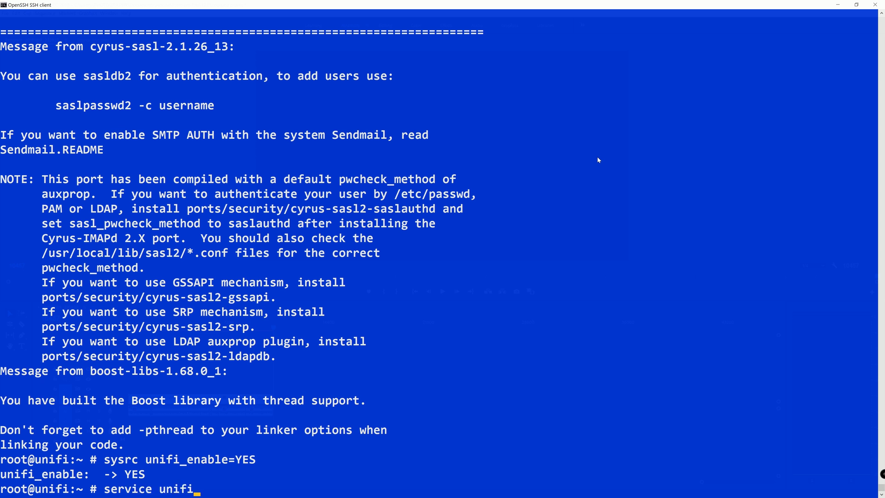
type("start")
key("Return")
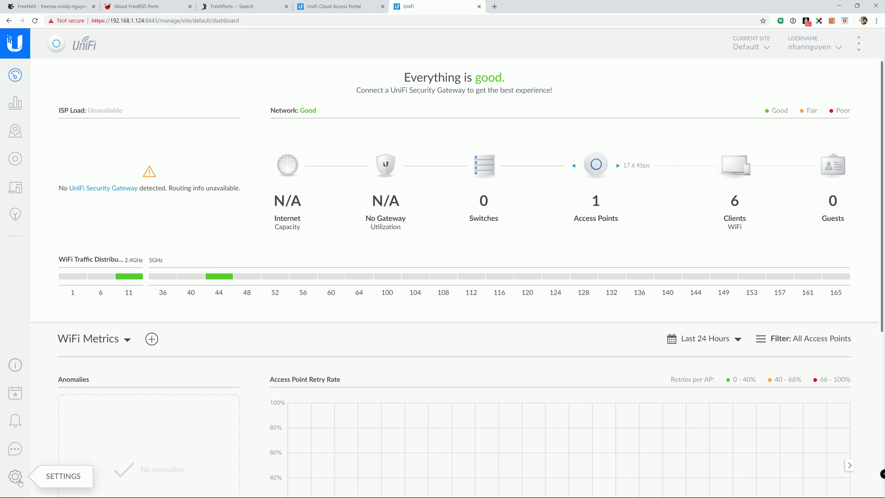
Download a controller backup (.unf) from Settings > Maintenance into the Downloads folder.
left_click(17, 479)
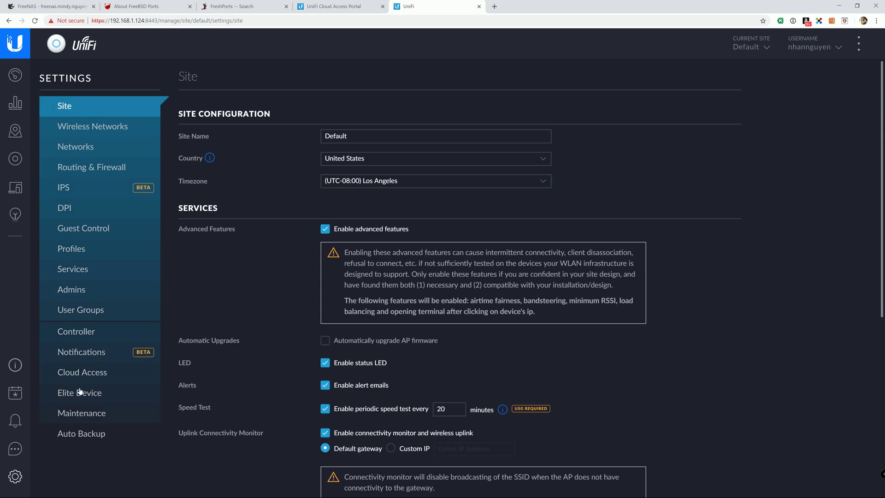
left_click(96, 416)
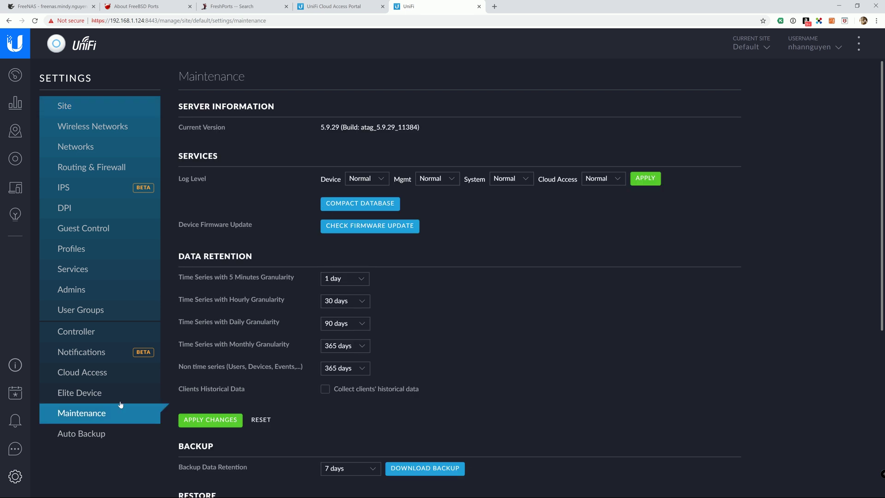
scroll(483, 377, "down", 2)
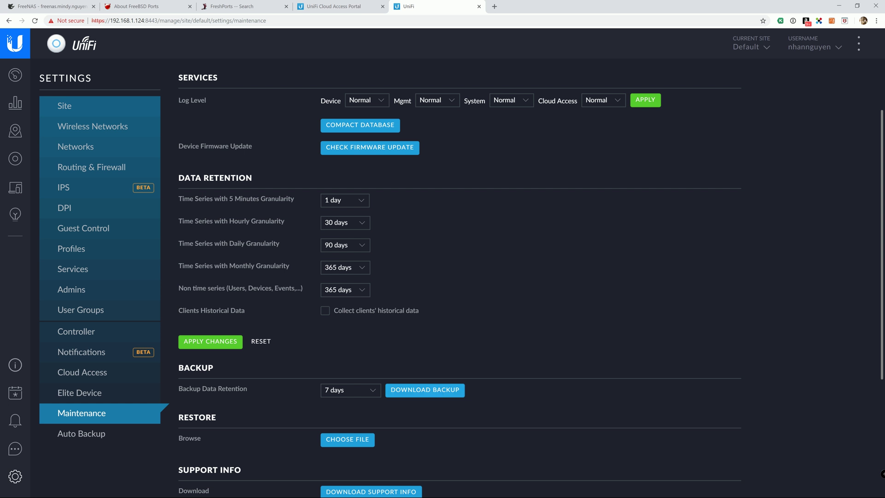
left_click(440, 391)
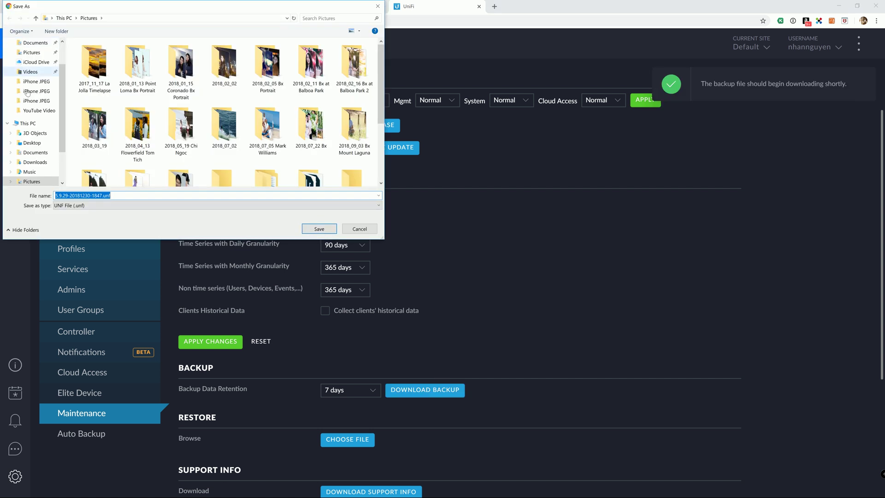
scroll(33, 115, "down", 2)
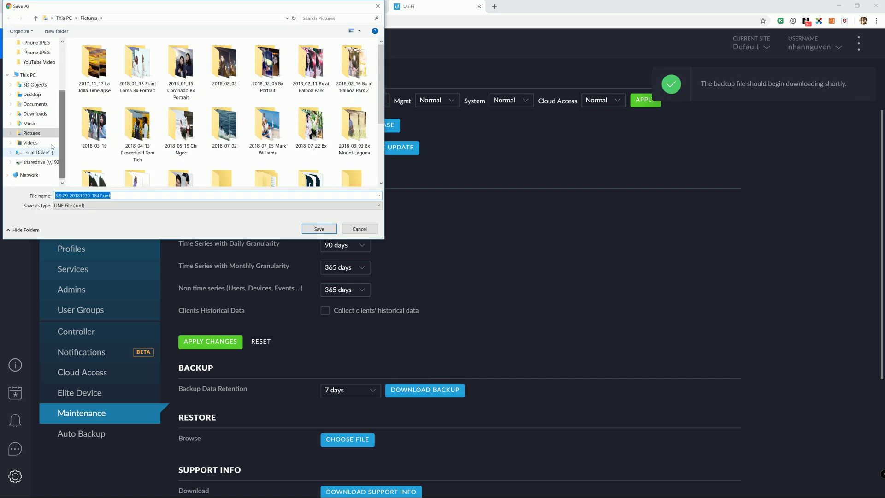
left_click(35, 162)
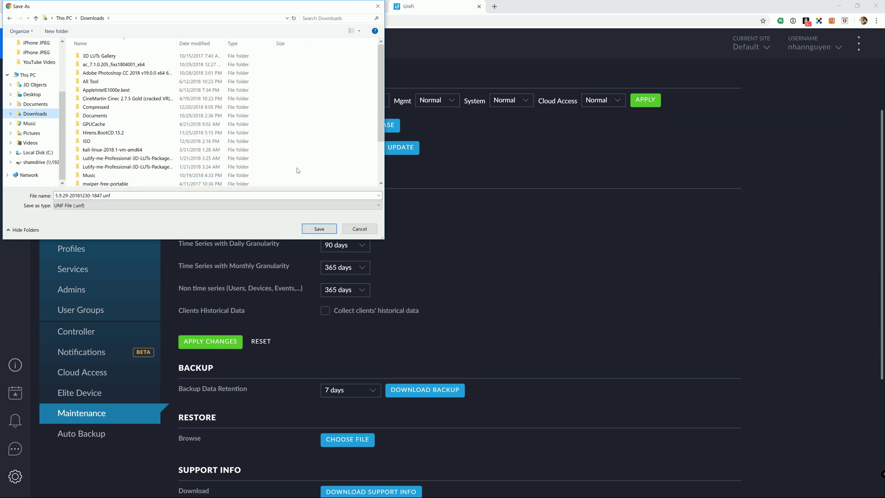
left_click(320, 228)
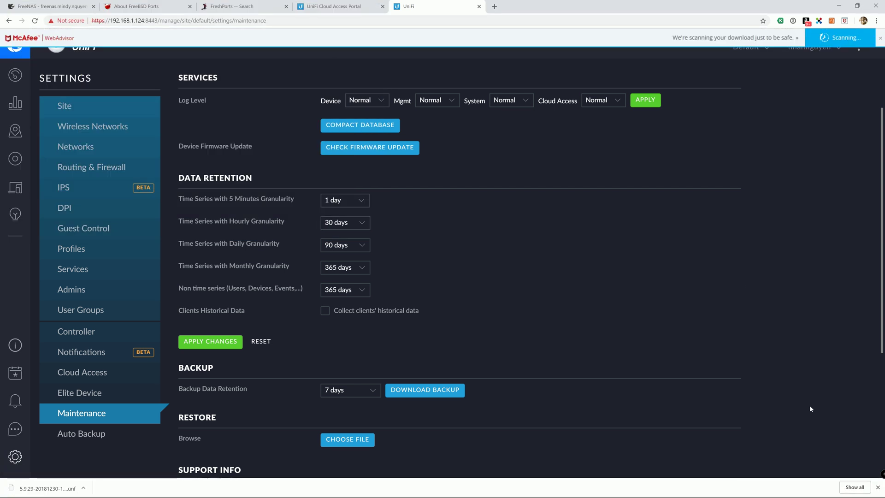
left_click(877, 488)
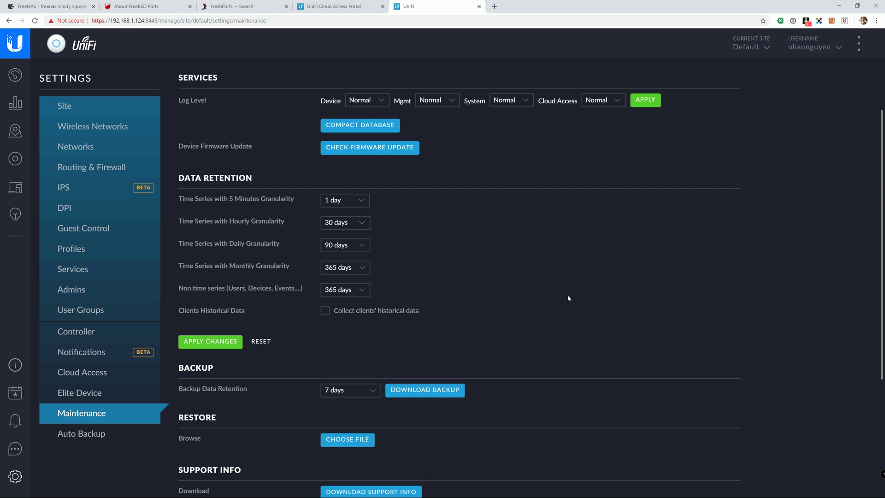
Swap the UniFi tab for a blank tab and copy 192.168.1.124 from the FreeNAS Jails list.
key("ctrl+w")
key("ctrl+t")
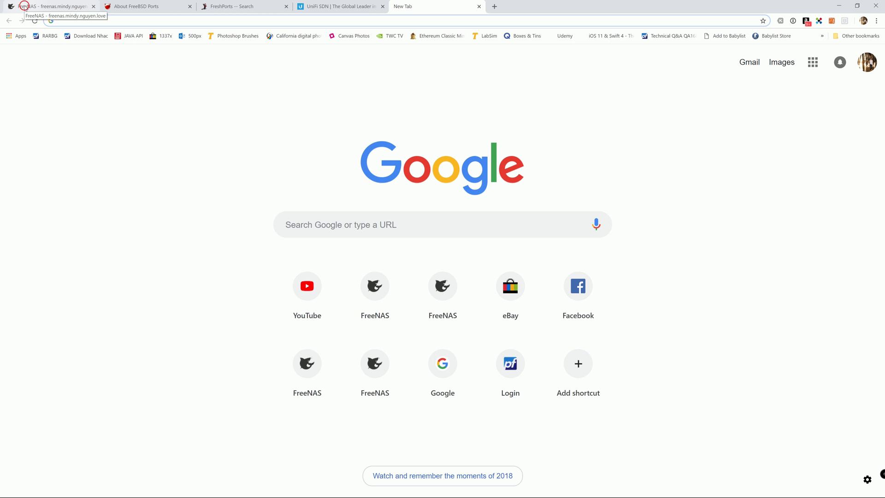
left_click(25, 8)
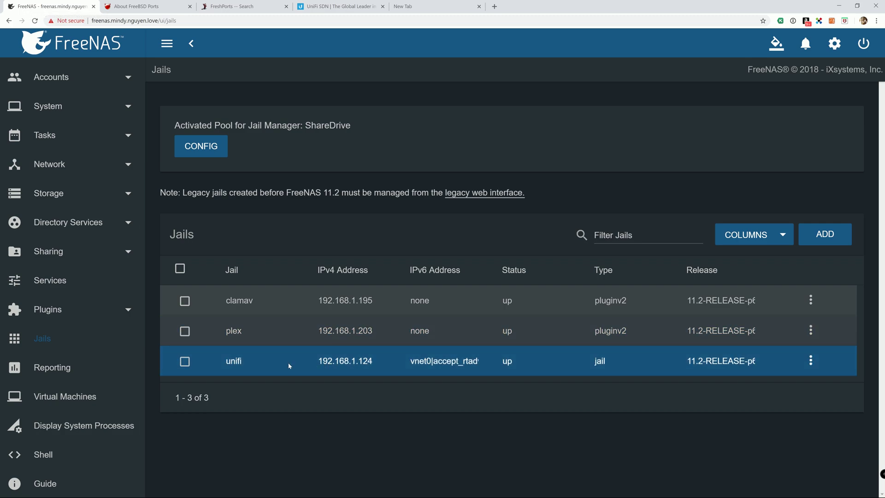
left_click_drag(318, 364, 371, 364)
right_click(372, 365)
left_click(383, 366)
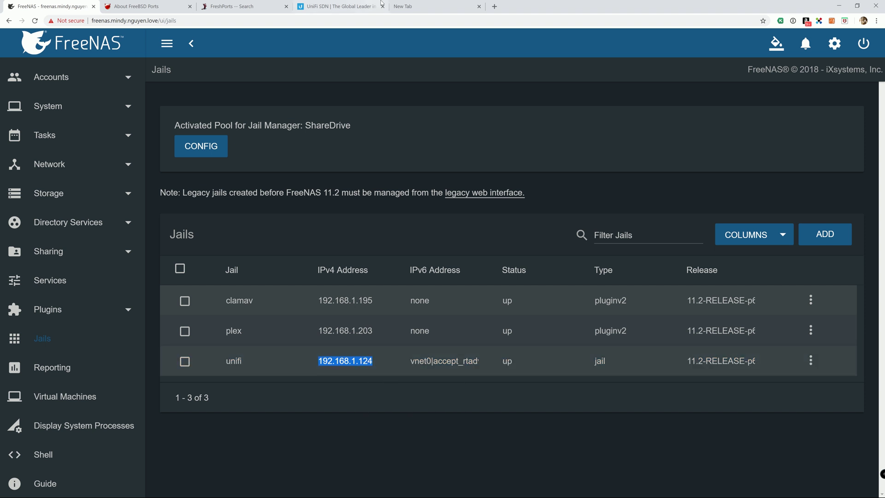
left_click(428, 8)
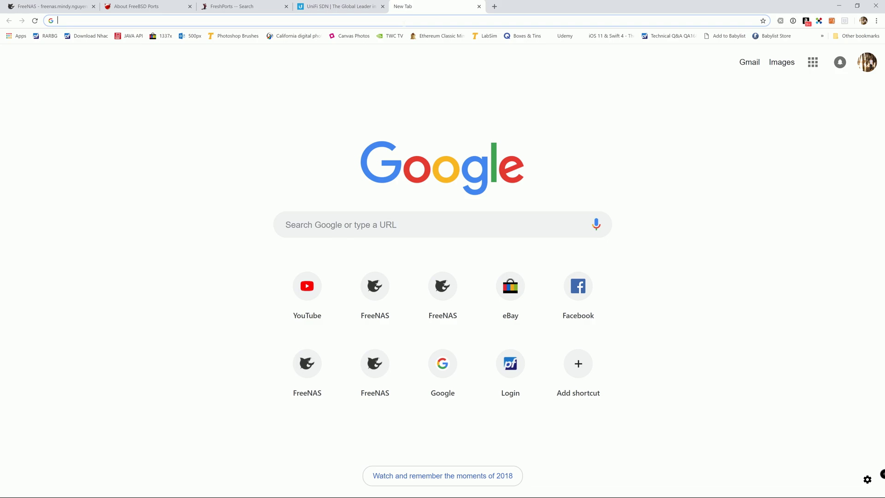
left_click(398, 21)
type("https")
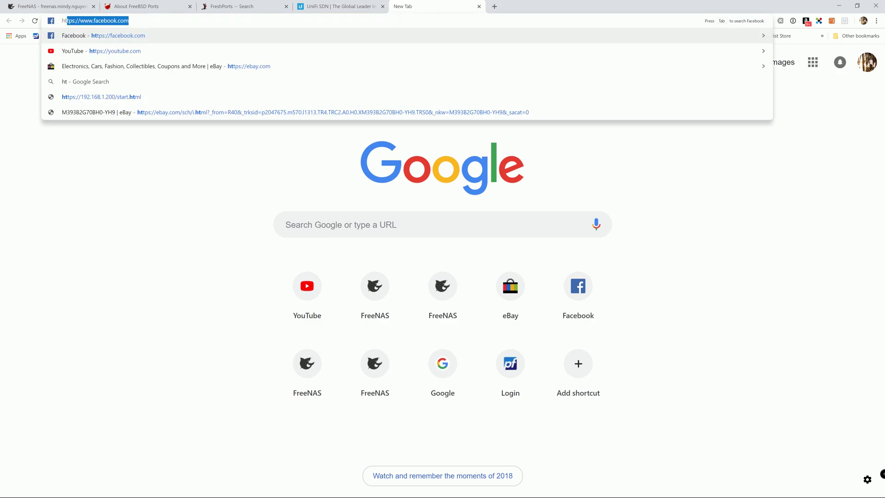
type("://")
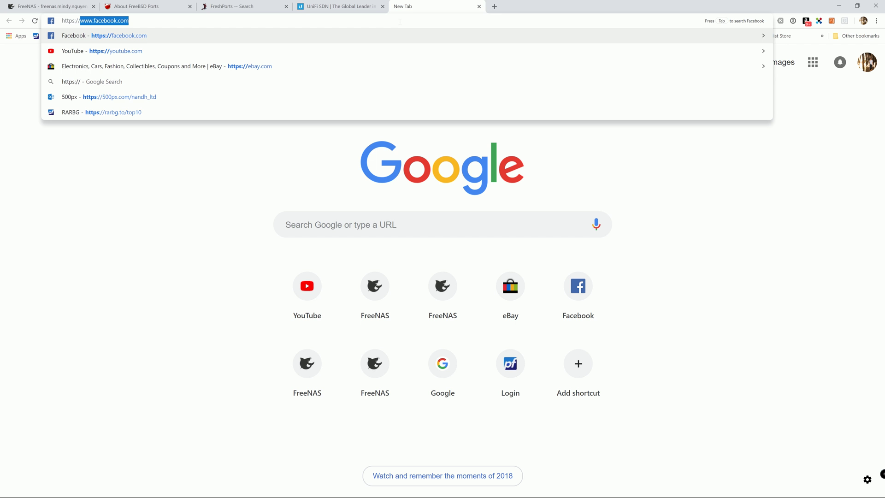
type("192.168.1.124")
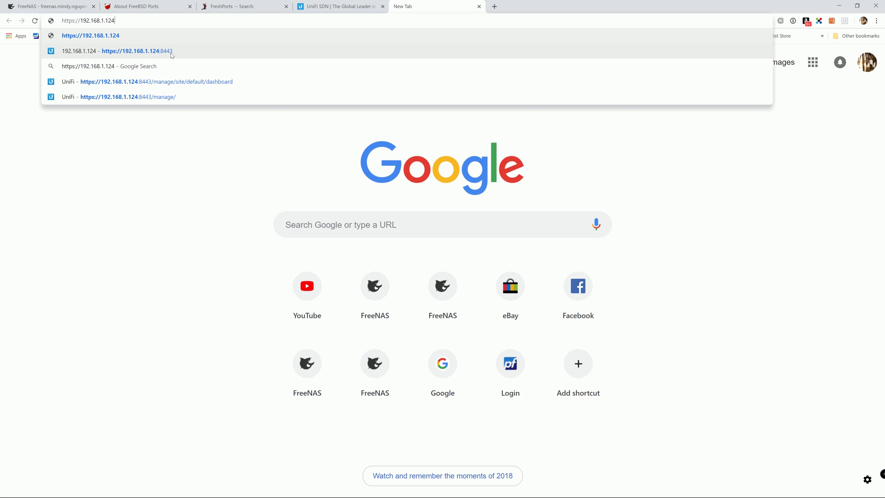
left_click(172, 54)
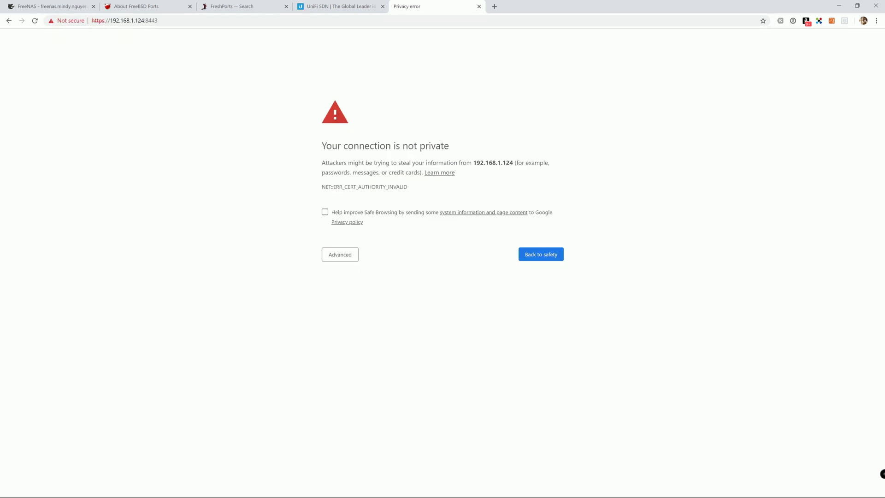
left_click(330, 252)
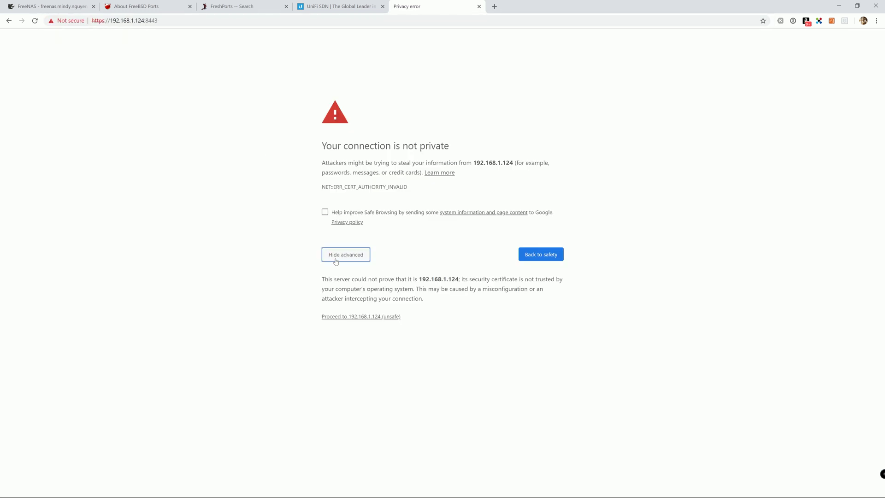
left_click(364, 317)
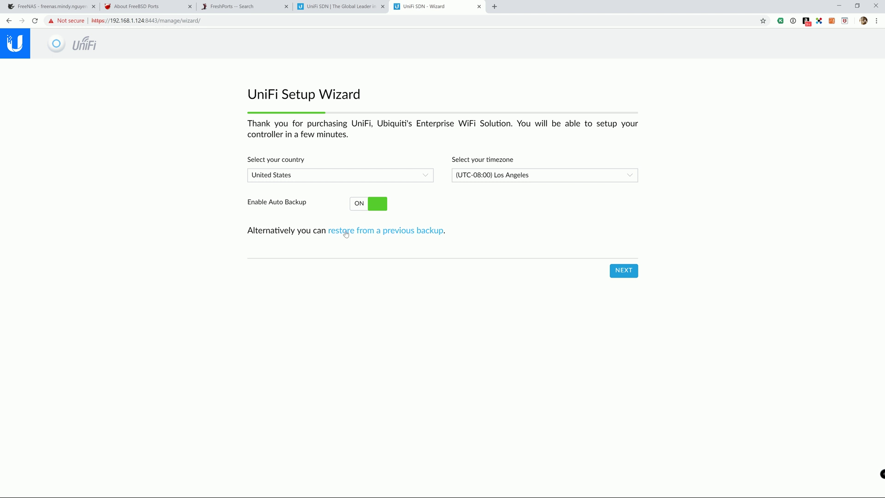
Restore from the 5.6.40.unf backup in Downloads, confirm, and close the Working dialog.
left_click(345, 234)
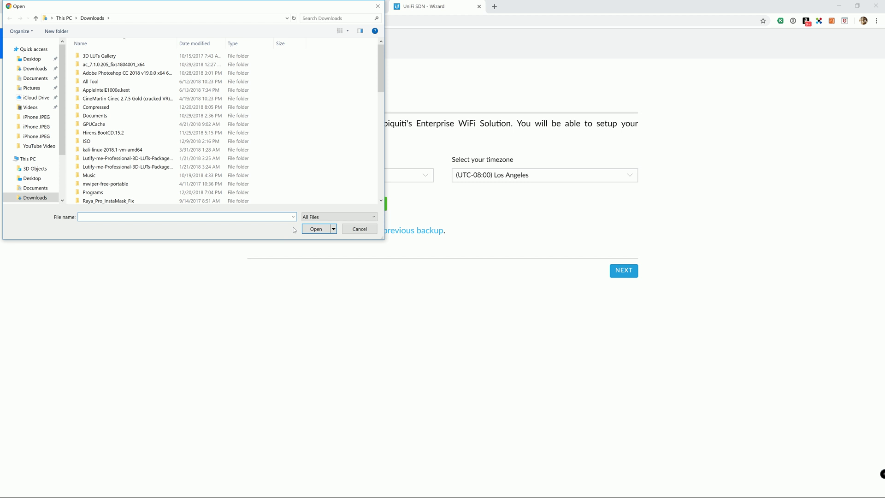
scroll(370, 93, "down", 4)
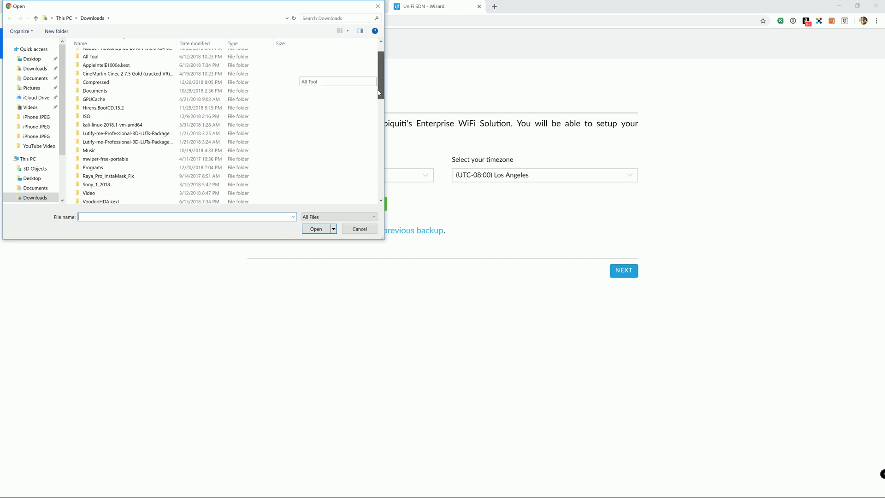
scroll(375, 115, "down", 1)
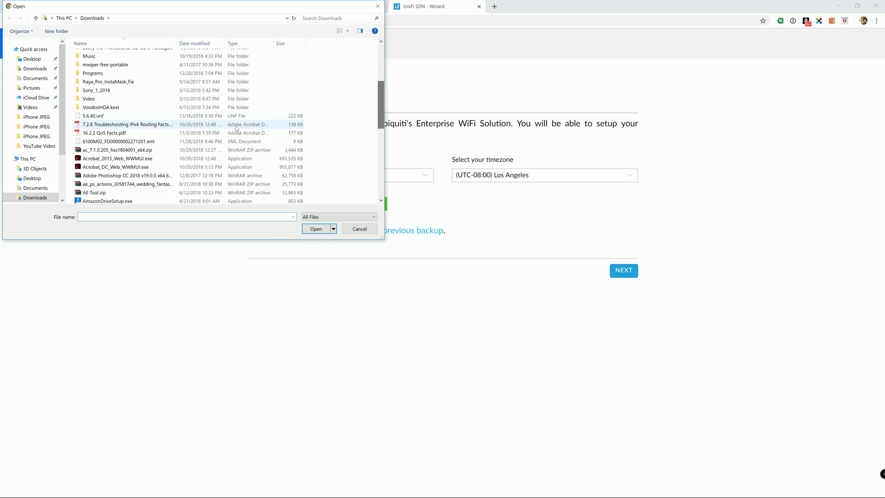
double_click(101, 116)
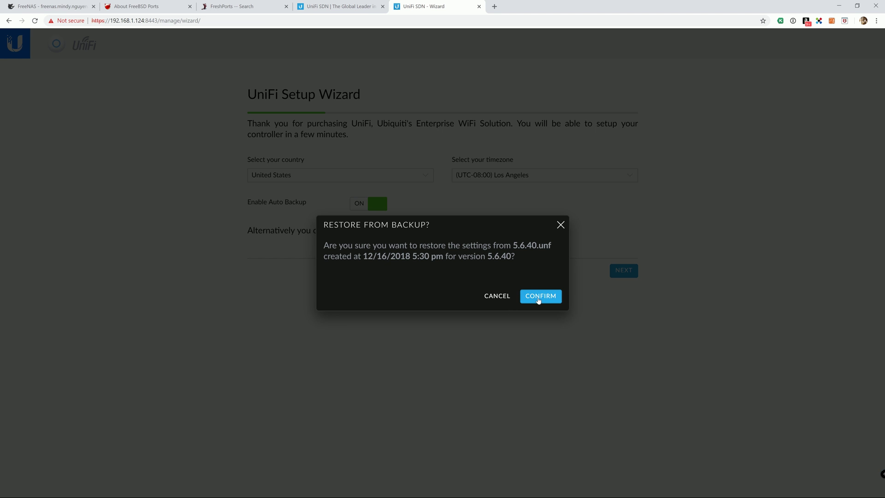
left_click(538, 300)
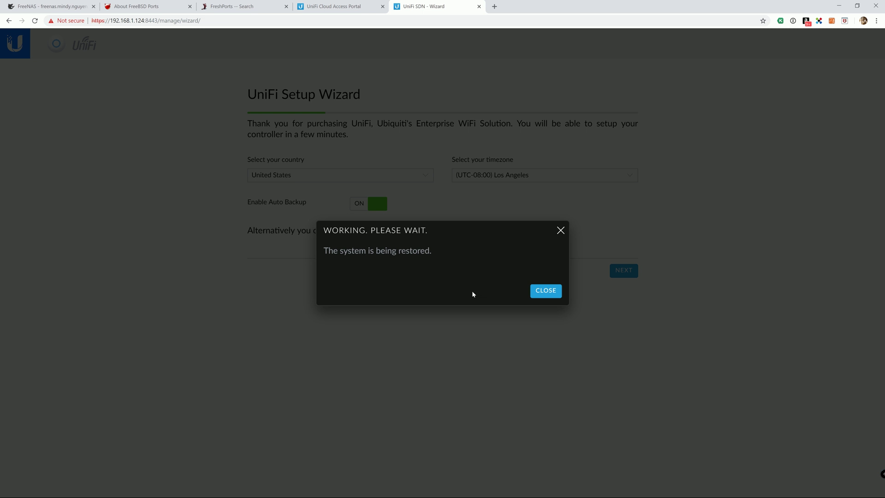
left_click(542, 291)
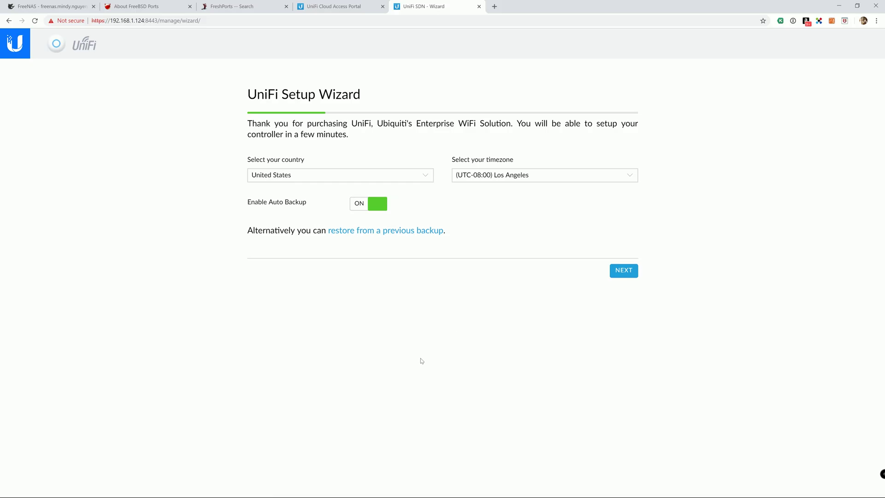
key("super")
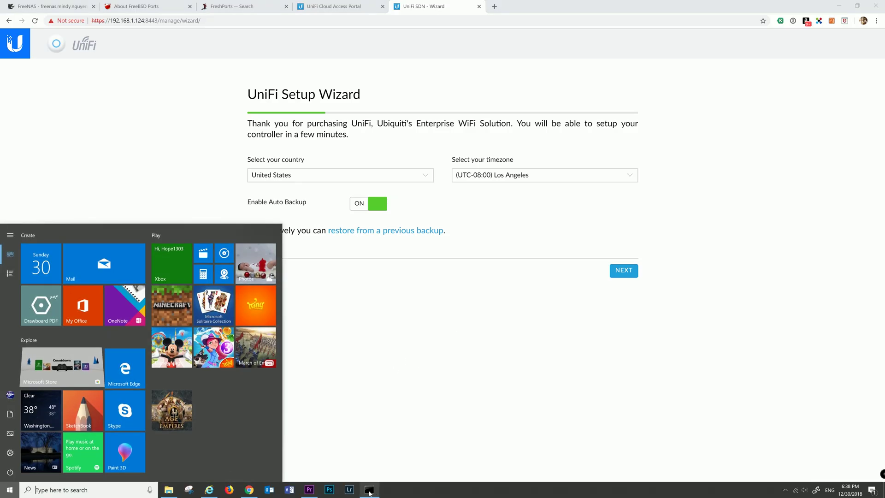
Rerun 'service unifi start' in the SSH window, then minimize the terminal.
left_click(369, 489)
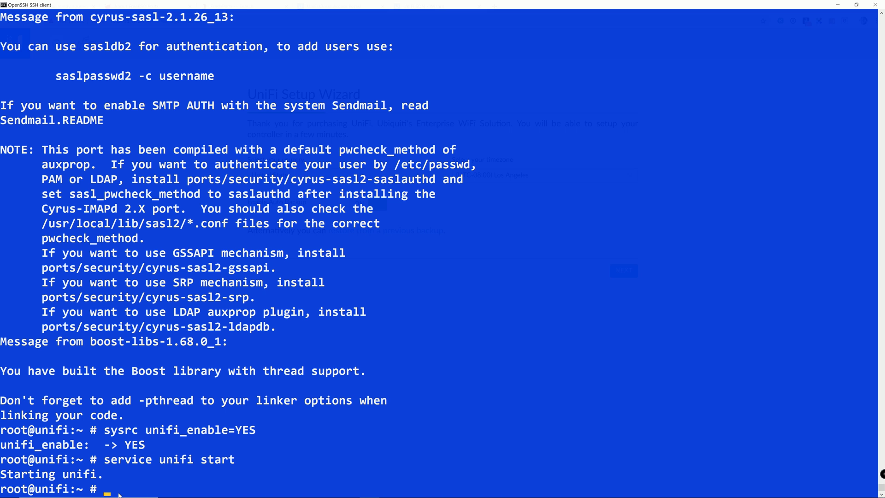
key("Up")
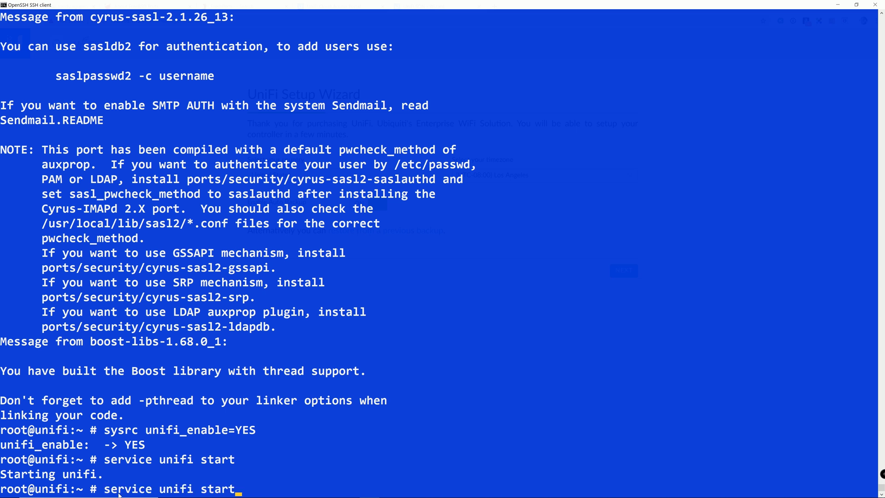
key("Return")
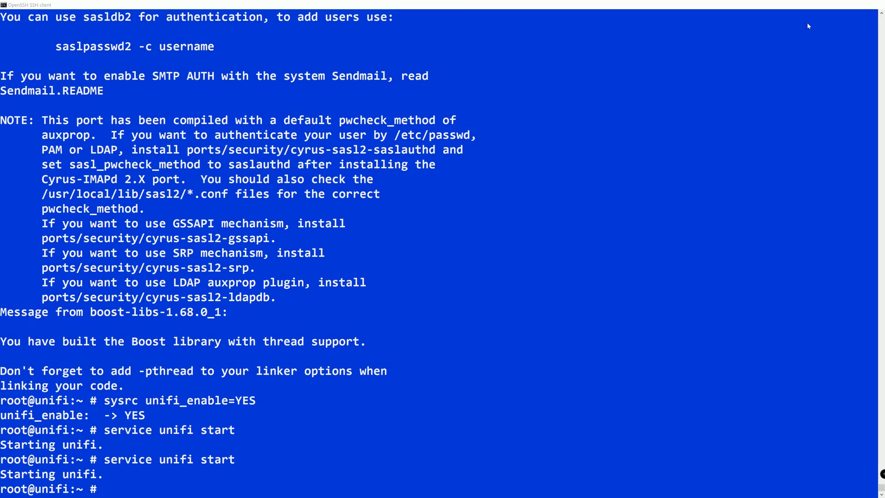
left_click(838, 5)
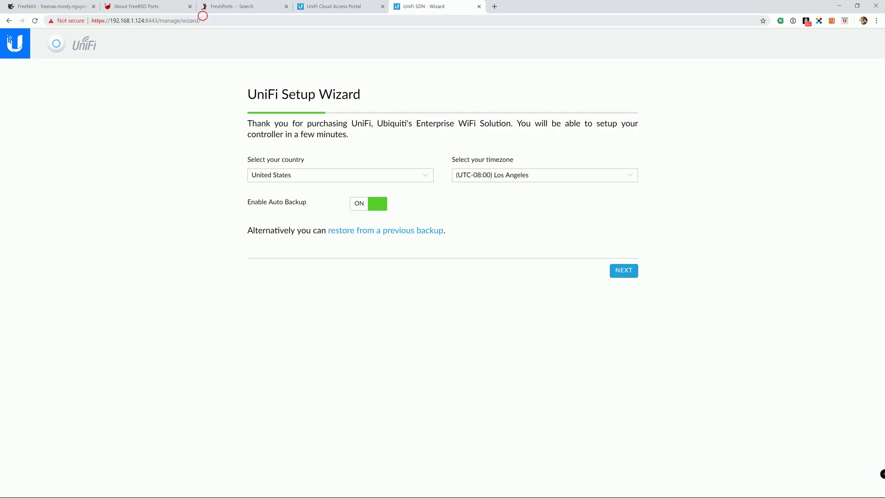
Remove /manage/wizard/ from the address and reload to reach the controller login page.
left_click_drag(202, 20, 158, 20)
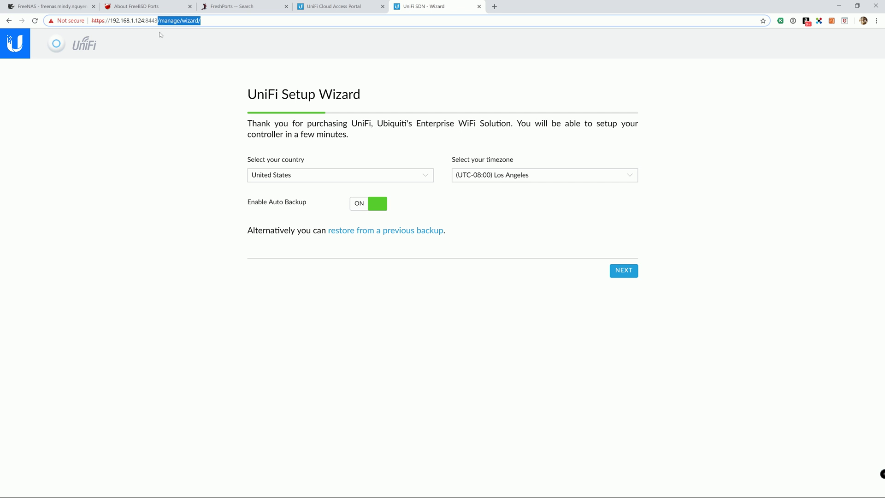
key("BackSpace")
key("Return")
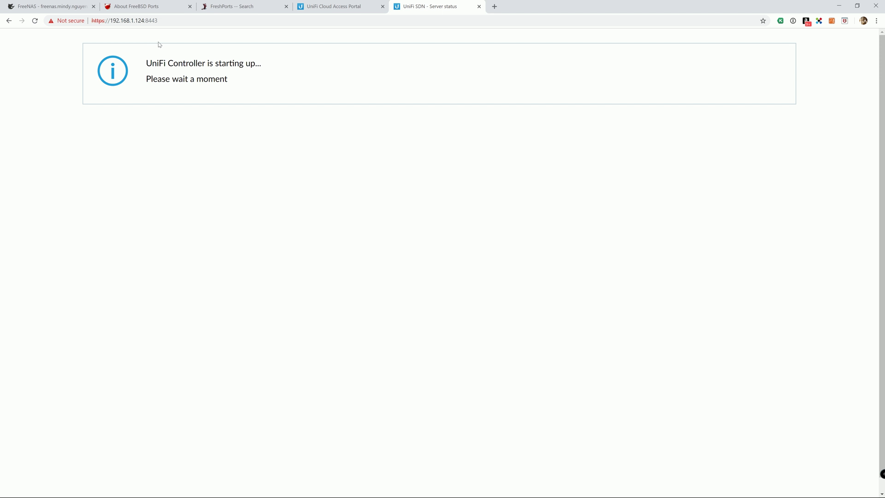
left_click(35, 21)
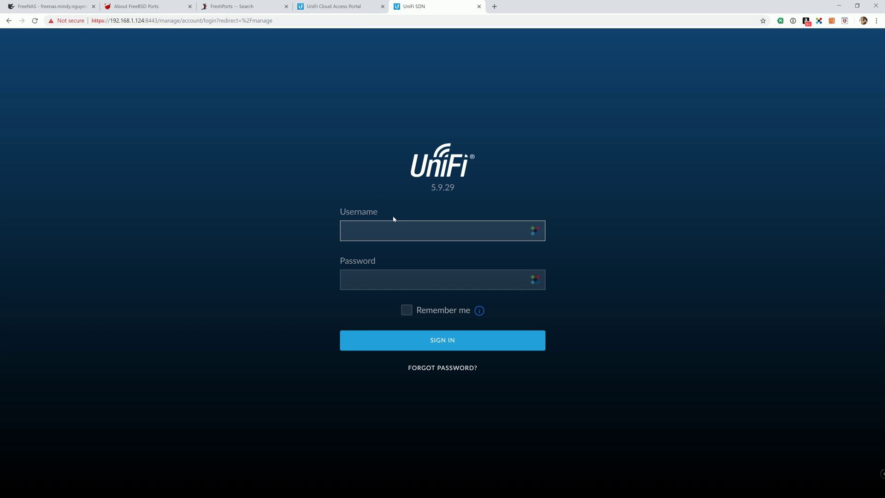
Enter the account username and password to sign in.
key("Tab")
type("****")
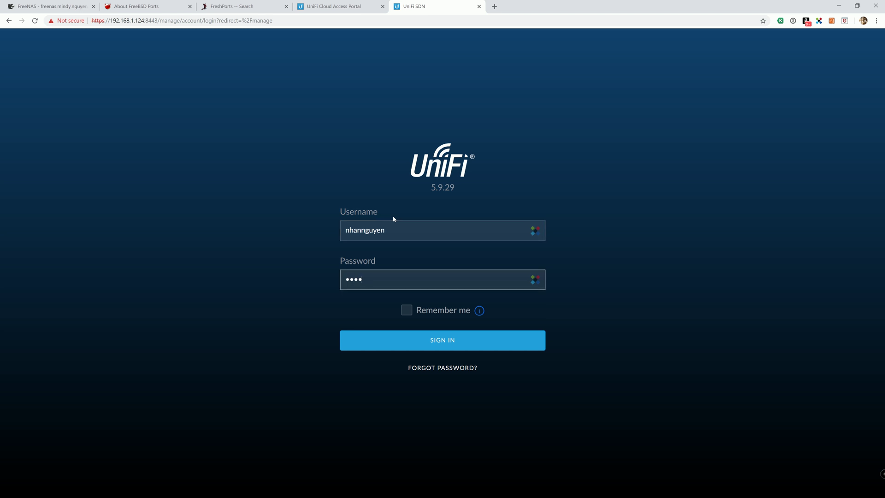
type("********")
key("Return")
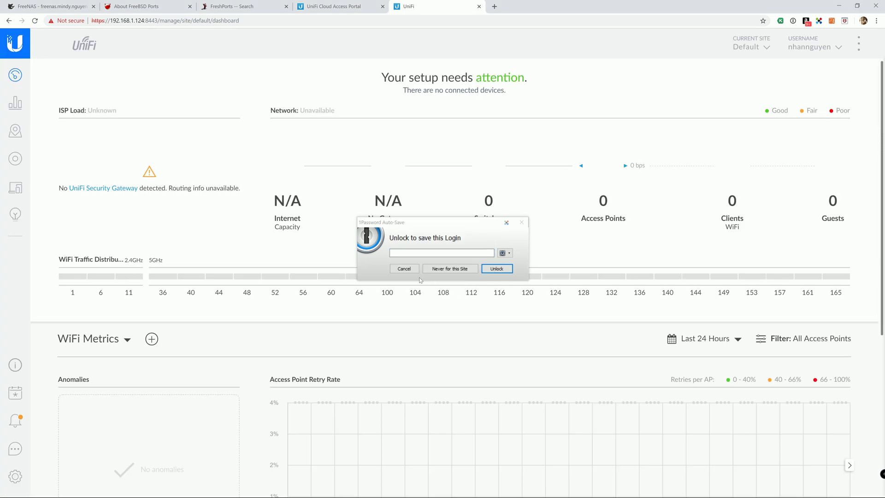
Cancel the 1Password save prompt, check and close notifications, then open the Statistics view.
left_click(404, 268)
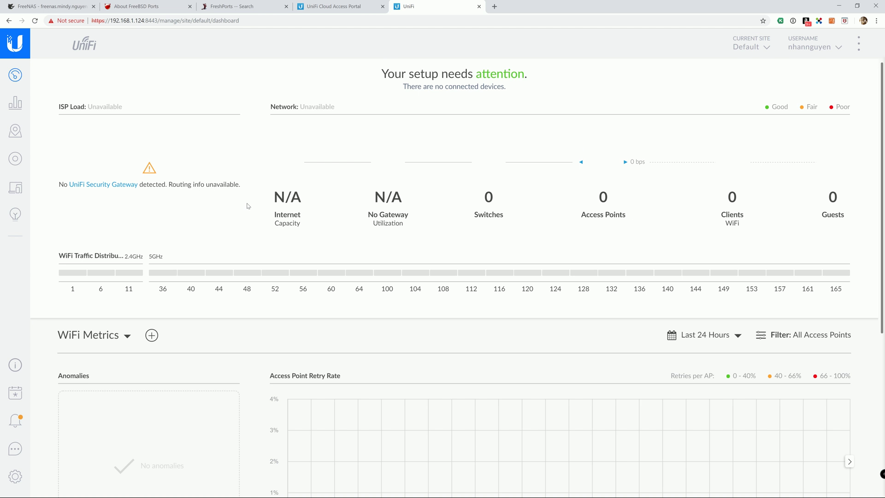
scroll(263, 216, "down", 1)
scroll(264, 217, "up", 1)
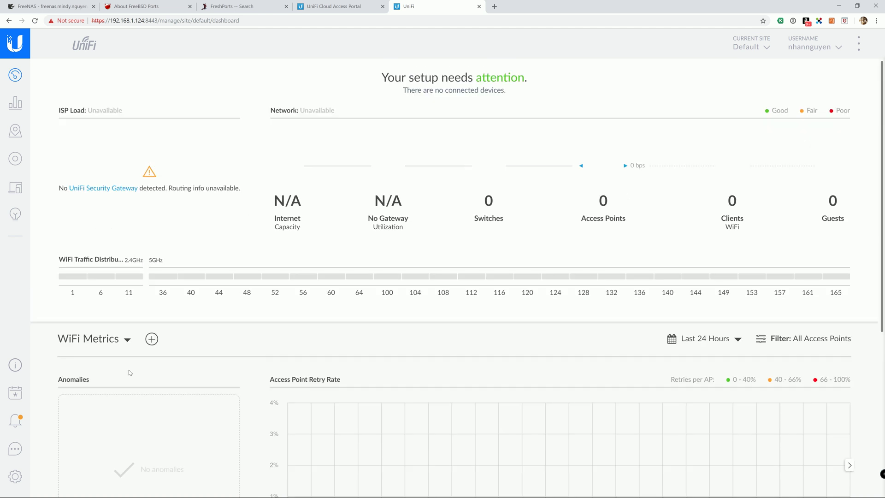
left_click(17, 420)
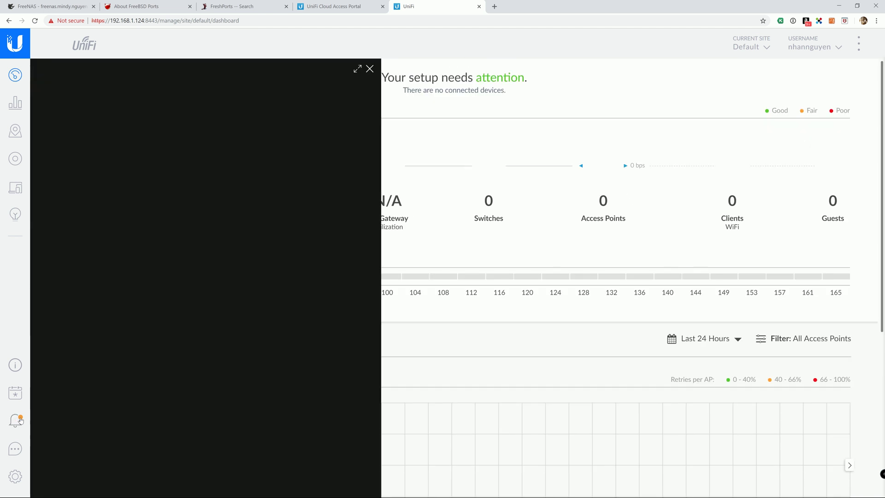
left_click(370, 70)
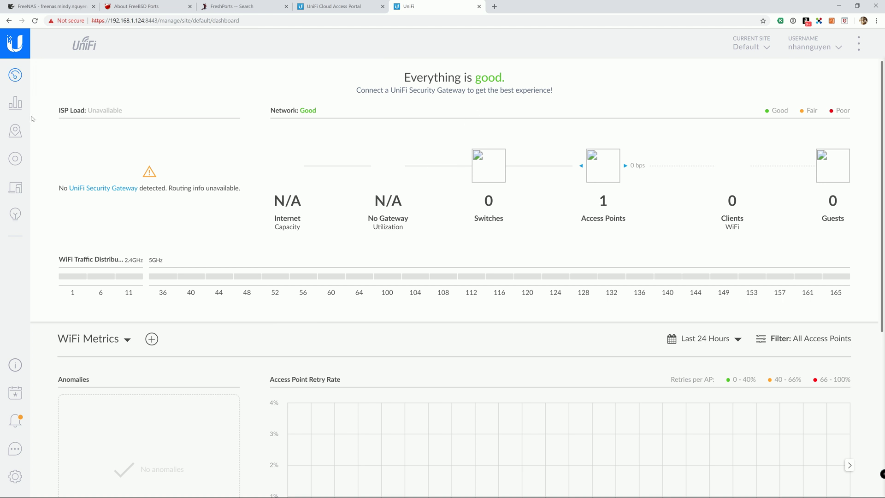
left_click(16, 104)
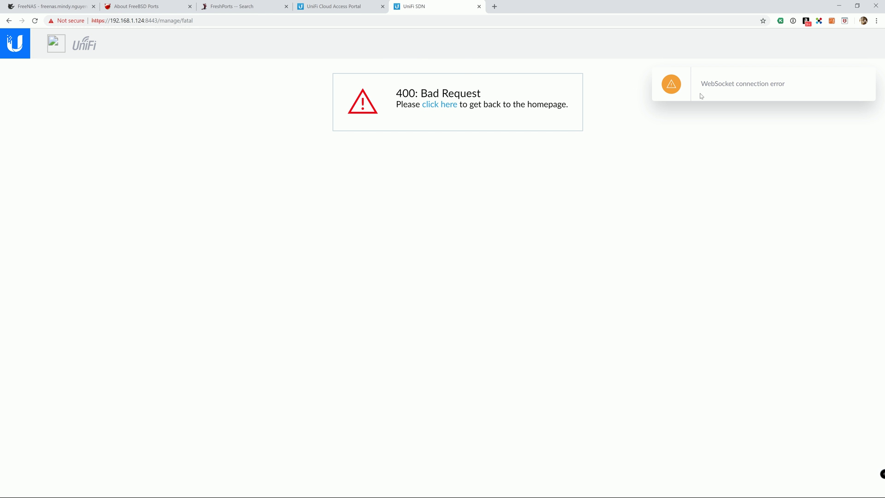
Reload the failed page and load the controller address with manage/fatal removed.
mouse_move(709, 93)
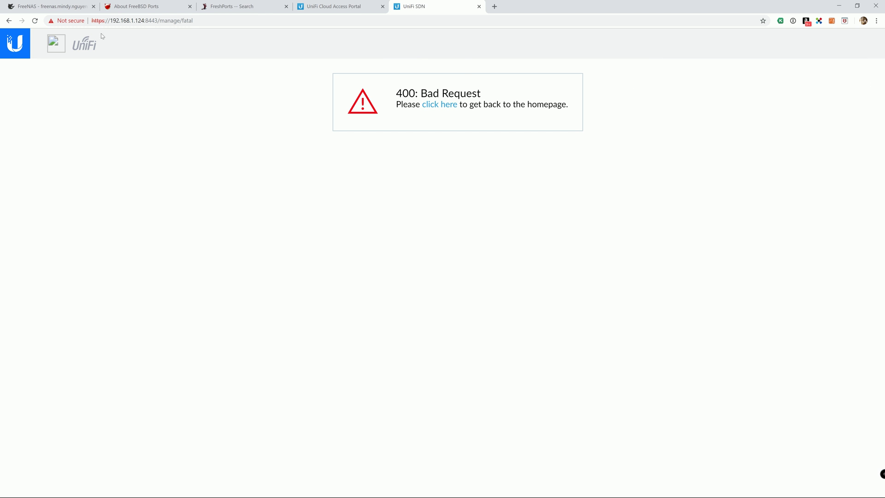
left_click(35, 22)
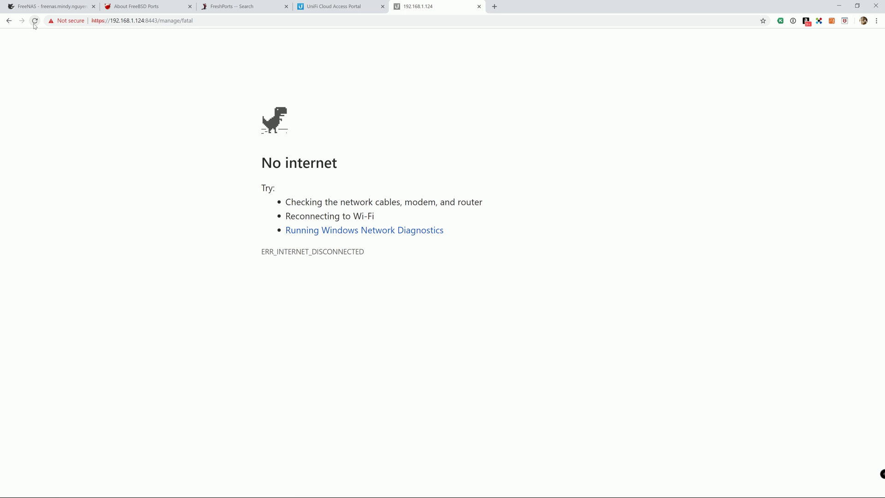
left_click(206, 23)
left_click_drag(206, 23, 163, 23)
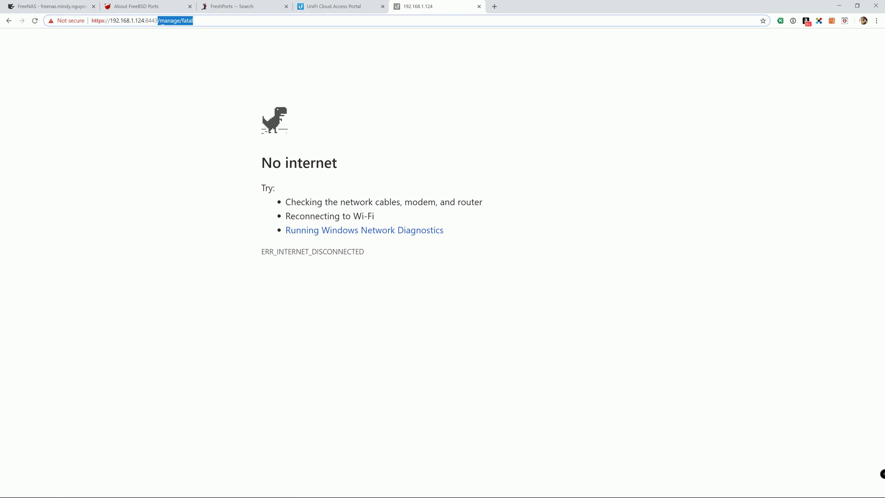
key("BackSpace")
key("Return")
Repeatedly select the address bar and pick its suggestion to retry the controller address.
left_click(162, 20)
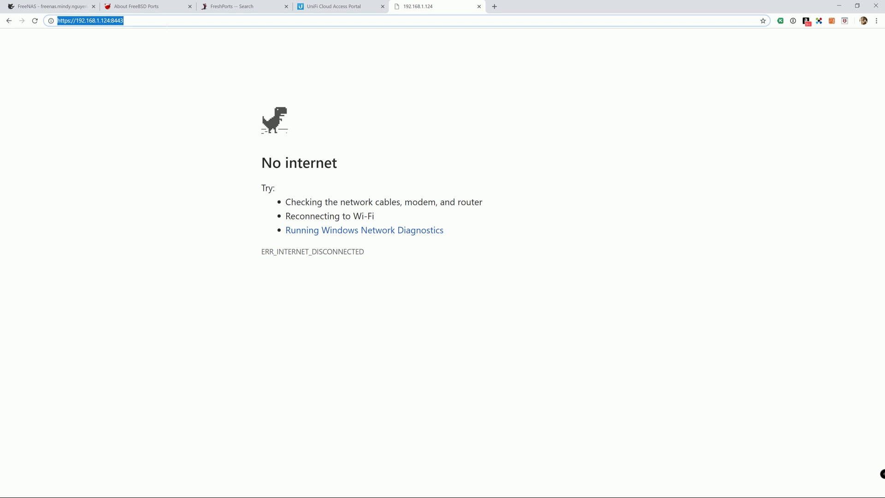
left_click(162, 31)
left_click(162, 21)
left_click(159, 29)
left_click(163, 20)
left_click(159, 29)
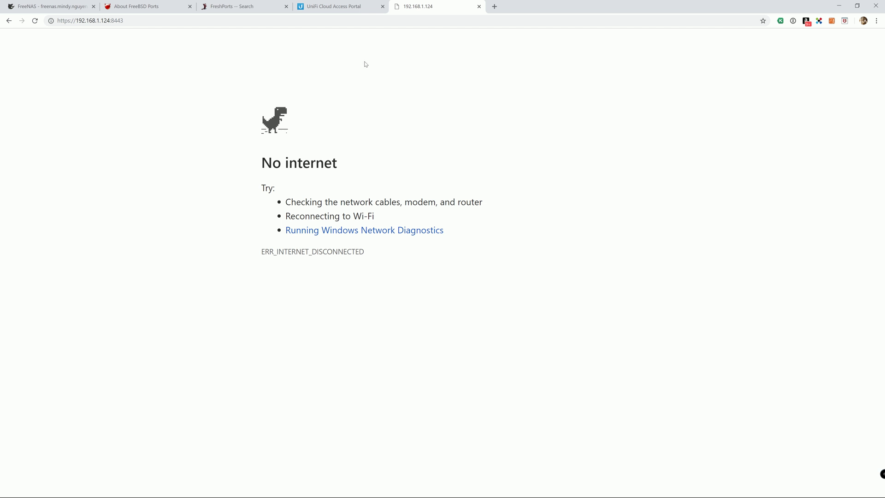
Reload the cloud portal and launch the 192.168.1.124 controller by IP, getting past the certificate warning.
left_click(479, 6)
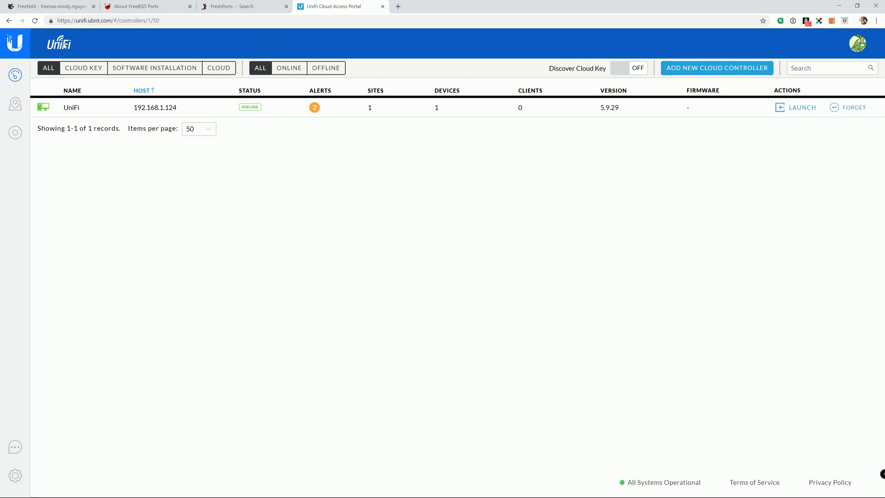
left_click(35, 22)
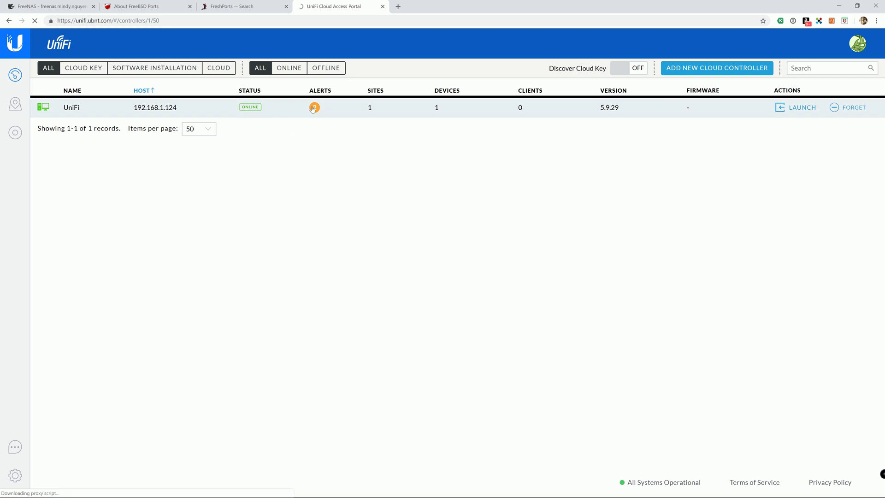
left_click(784, 107)
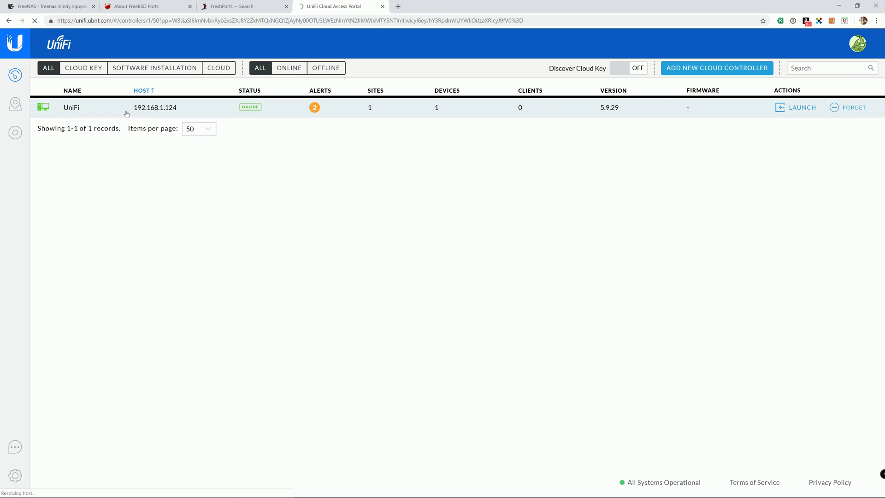
left_click(830, 147)
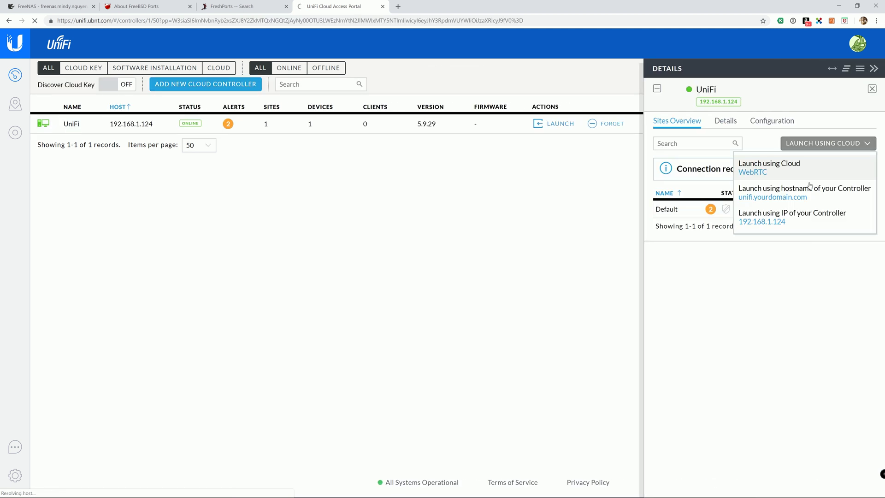
left_click(552, 123)
left_click(333, 255)
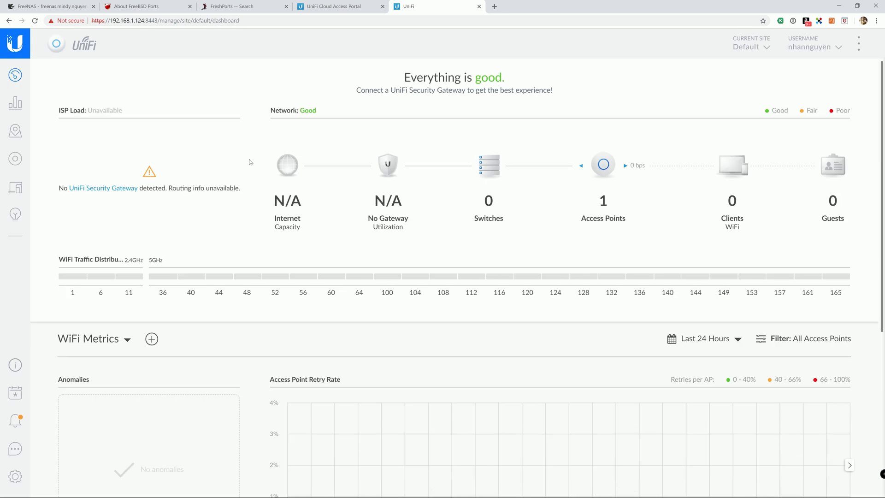
Archive the 5:48 pm disconnection alert and the remaining disconnection alert.
left_click(15, 421)
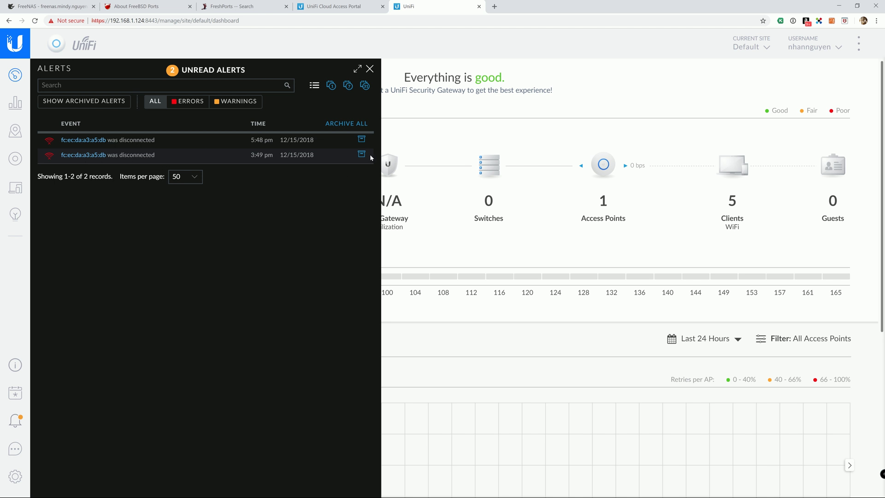
left_click(362, 139)
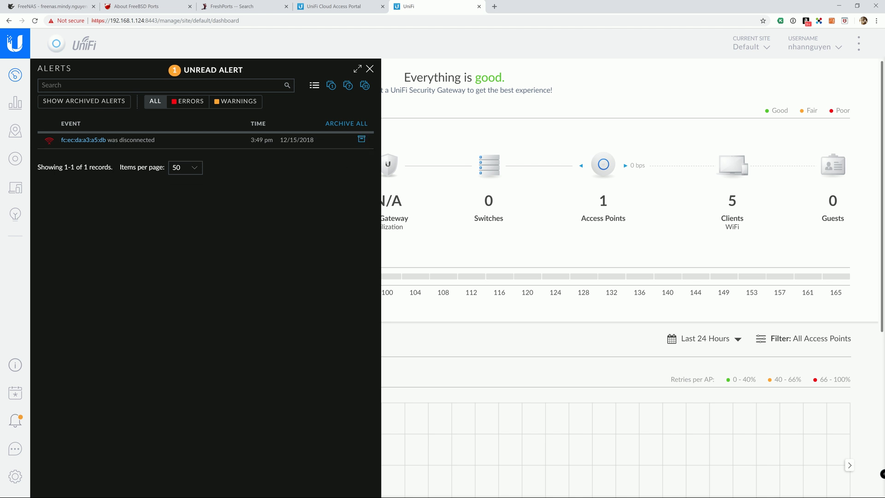
left_click(370, 69)
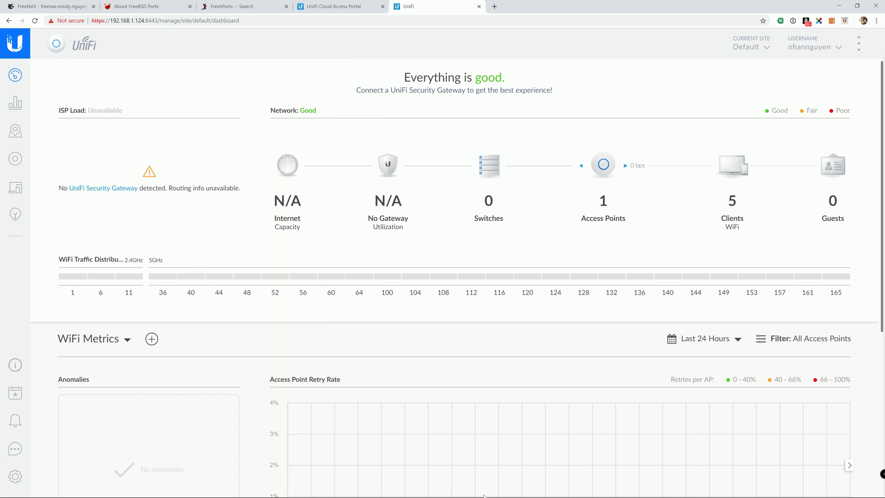
mouse_move(486, 275)
Switch the 192.168.1.124 controller's launch method to Launch using Cloud and launch it.
left_click(479, 6)
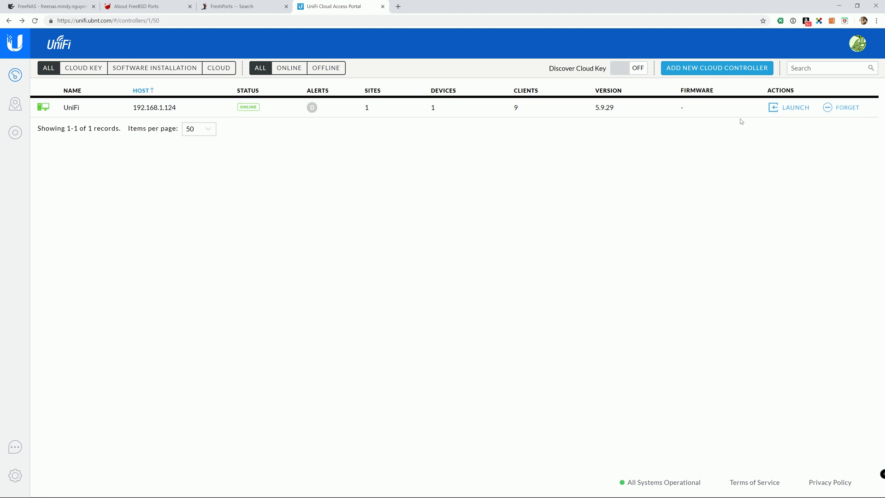
left_click(272, 111)
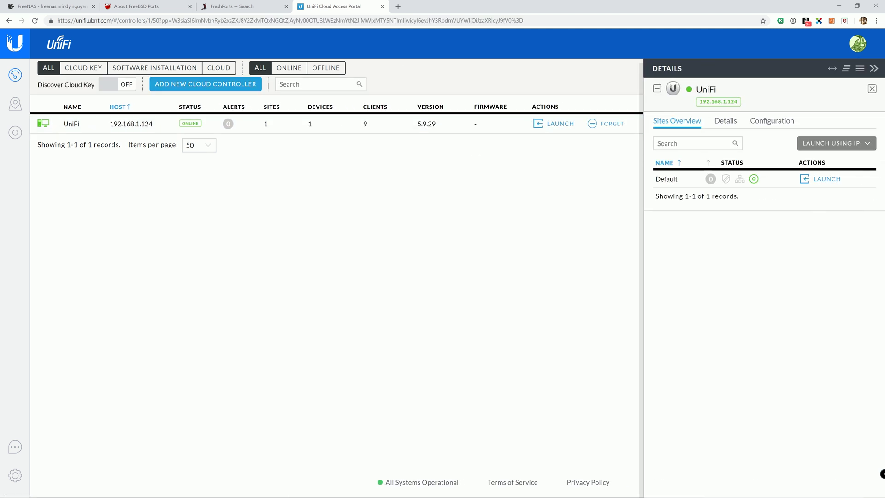
left_click(825, 145)
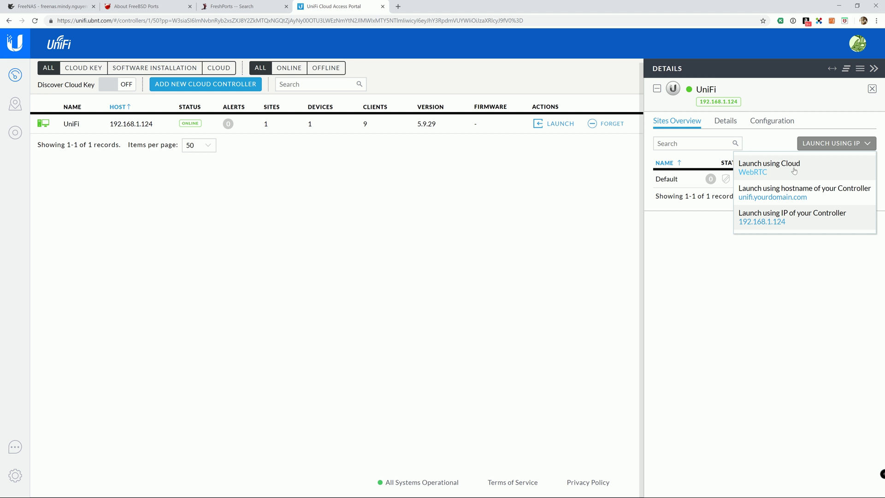
left_click(793, 171)
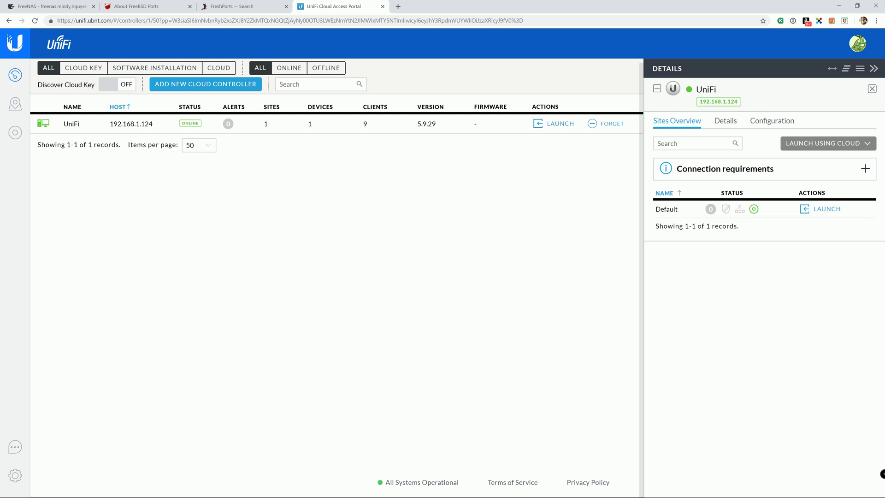
left_click(548, 126)
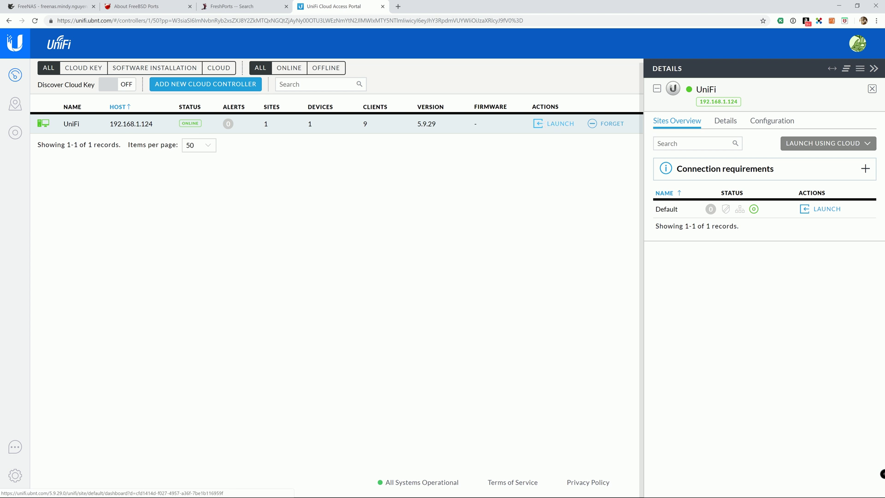